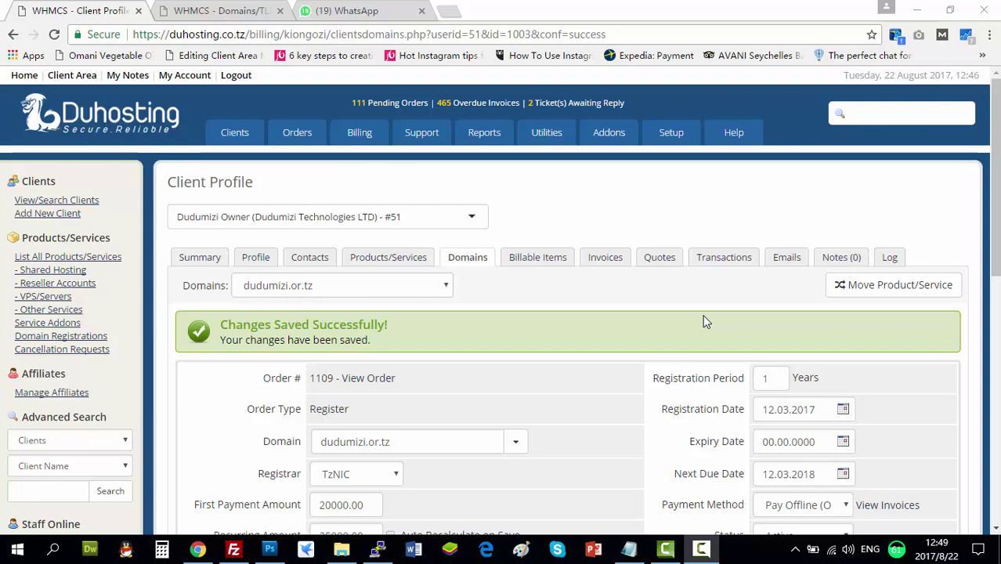
- Examine the registration details, nameservers and available registrar commands of dudumizi.or.tz in the client profile
{"action": "scroll", "coordinate": [608, 338], "scroll_direction": "down", "scroll_amount": 5}
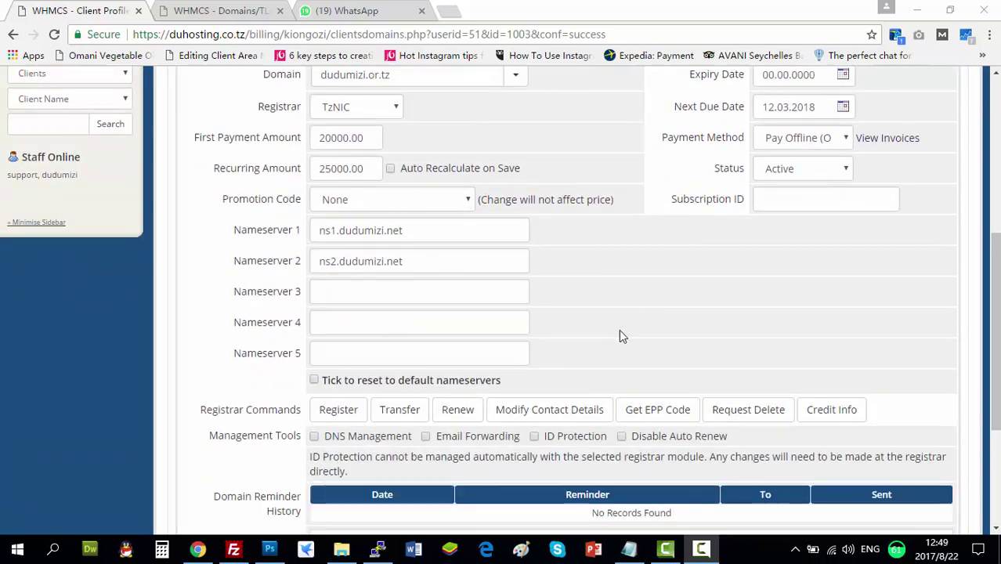
{"action": "scroll", "coordinate": [619, 335], "scroll_direction": "up", "scroll_amount": 2}
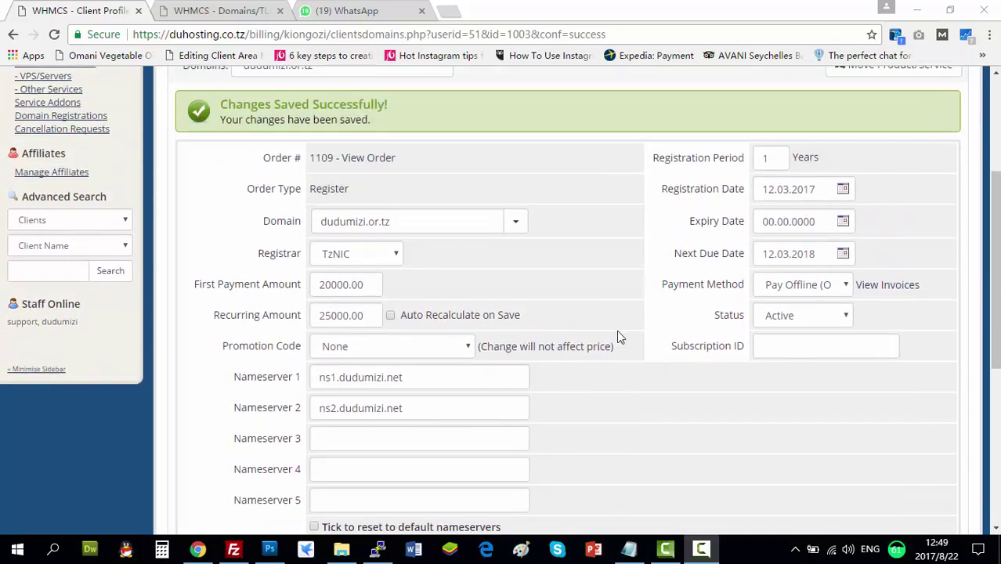
{"action": "scroll", "coordinate": [470, 343], "scroll_direction": "down", "scroll_amount": 1}
{"action": "scroll", "coordinate": [450, 349], "scroll_direction": "down", "scroll_amount": 3}
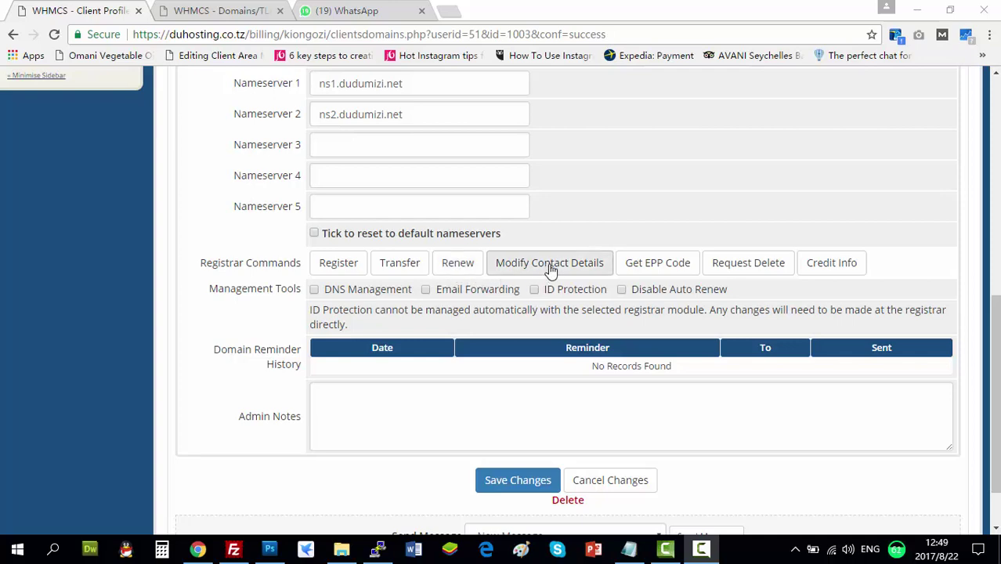
{"action": "scroll", "coordinate": [639, 258], "scroll_direction": "up", "scroll_amount": 3}
{"action": "left_click", "coordinate": [217, 10]}
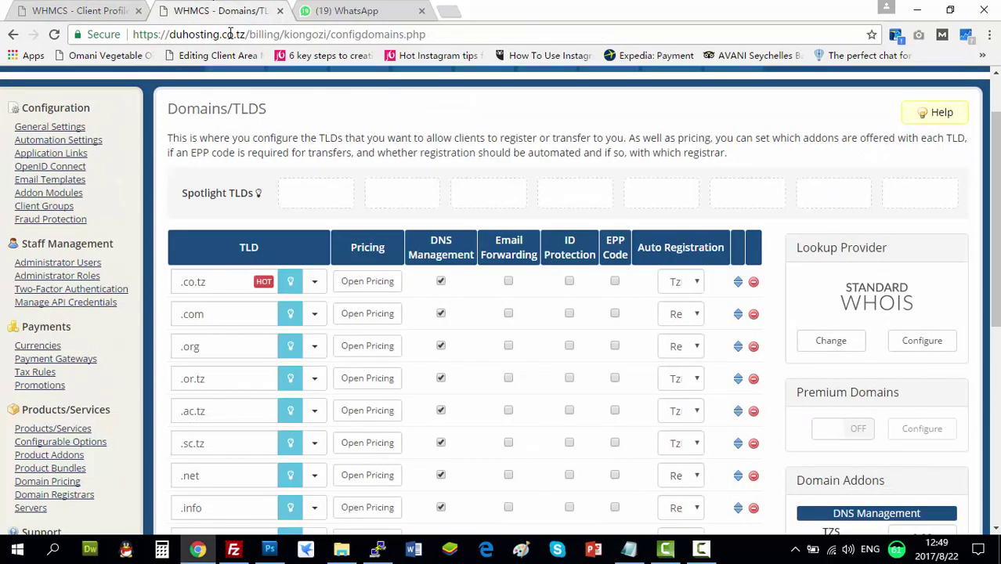
{"action": "scroll", "coordinate": [363, 270], "scroll_direction": "up", "scroll_amount": 3}
{"action": "left_click", "coordinate": [79, 10]}
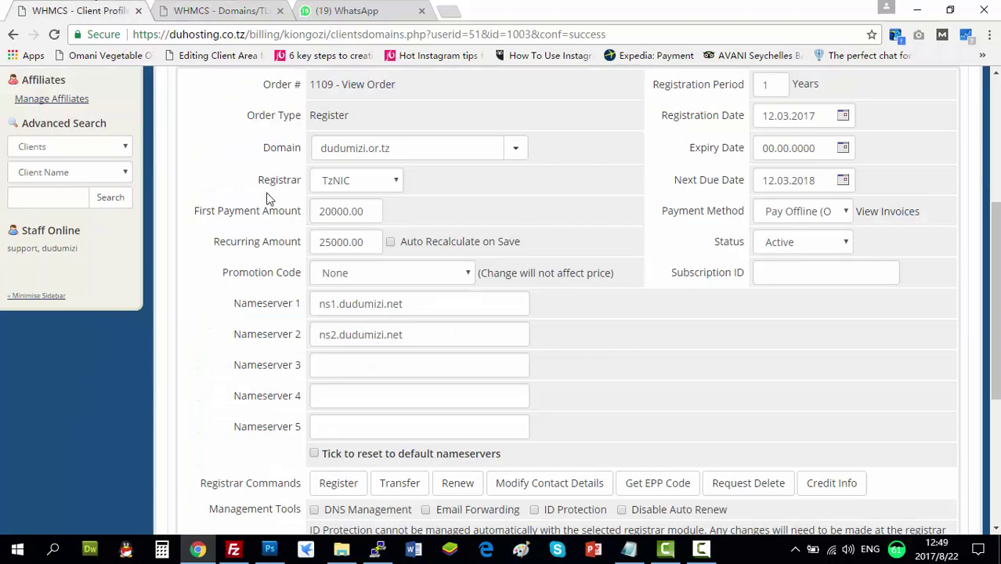
- Run a WHOIS lookup for dudumizi.or.tz from its domain record and read through the WHOIS output
{"action": "scroll", "coordinate": [461, 267], "scroll_direction": "up", "scroll_amount": 3}
{"action": "scroll", "coordinate": [460, 267], "scroll_direction": "up", "scroll_amount": 2}
{"action": "left_click", "coordinate": [519, 442]}
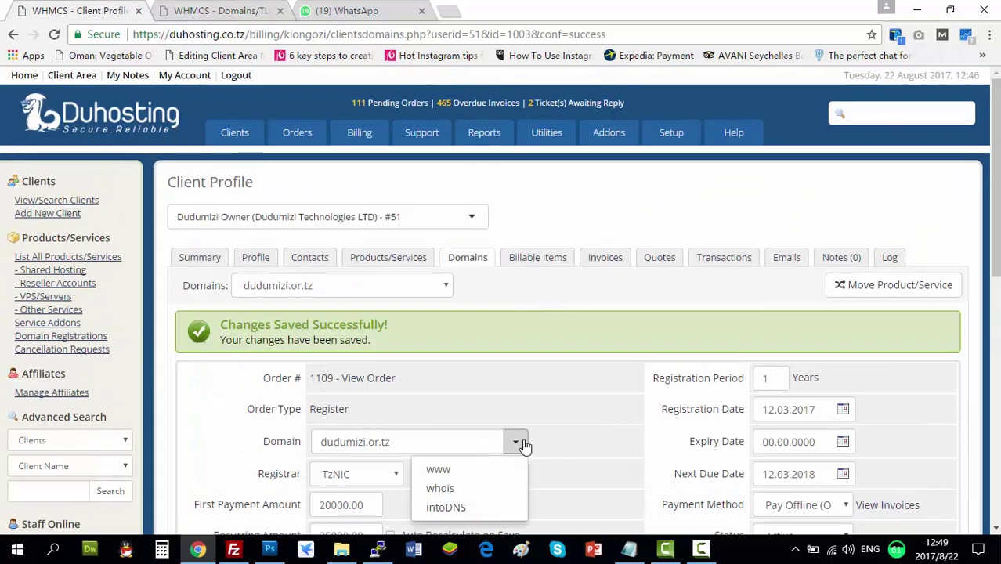
{"action": "left_click", "coordinate": [458, 489]}
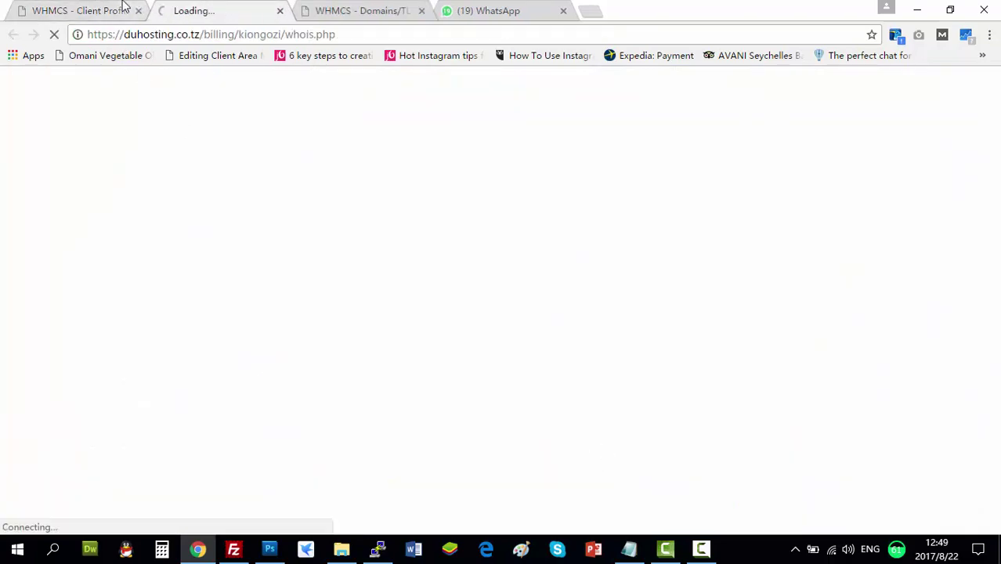
{"action": "left_click", "coordinate": [92, 8]}
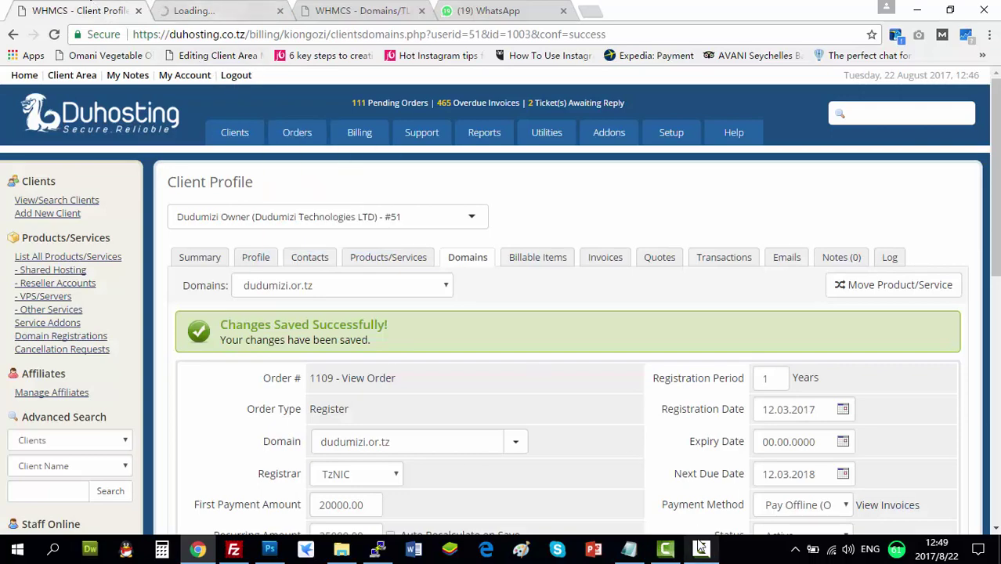
{"action": "mouse_move", "coordinate": [701, 549]}
{"action": "left_click", "coordinate": [243, 10]}
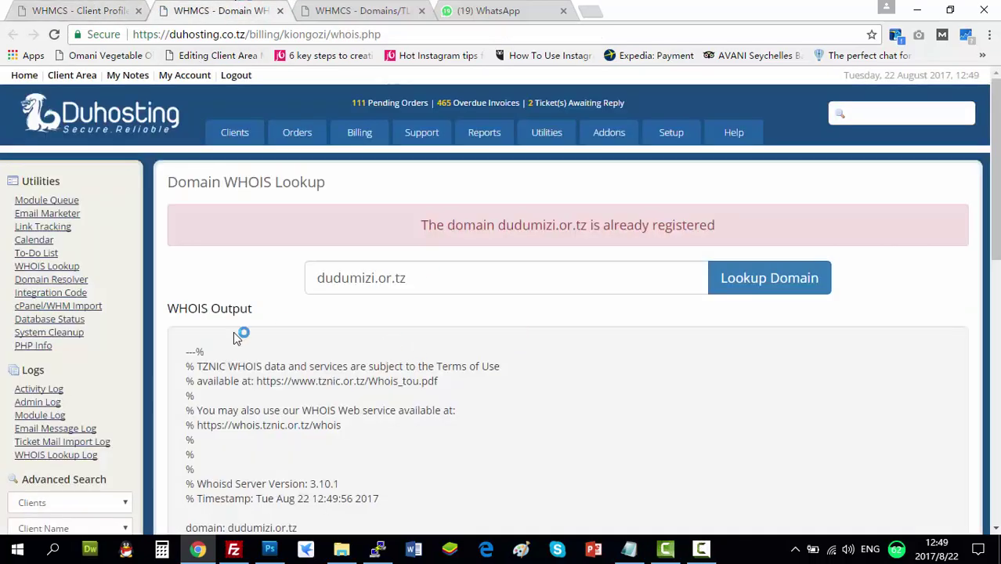
{"action": "scroll", "coordinate": [470, 450], "scroll_direction": "down", "scroll_amount": 3}
{"action": "scroll", "coordinate": [161, 472], "scroll_direction": "down", "scroll_amount": 2}
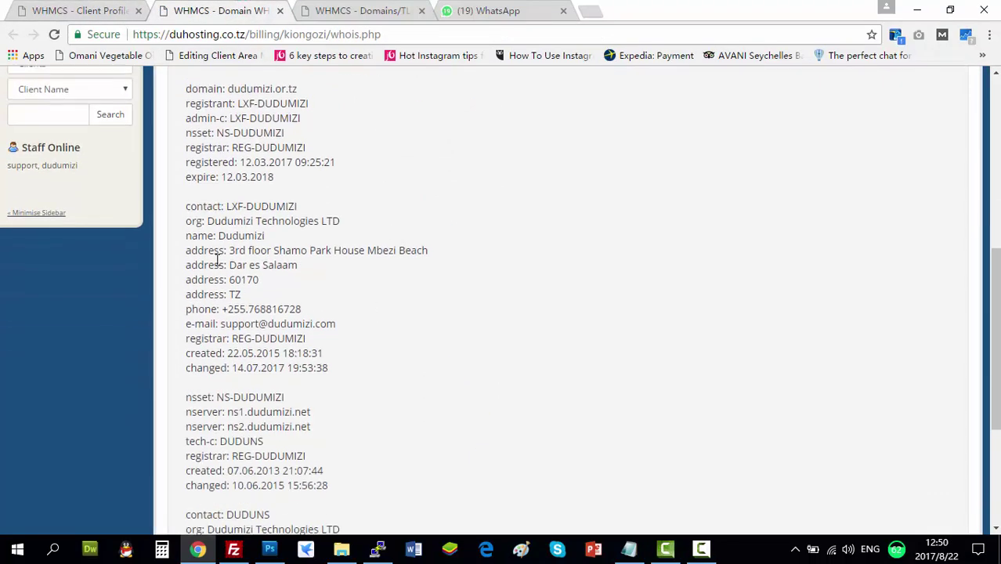
- Return to the client's domain record and inspect the Nameserver 1 and Nameserver 2 entries
{"action": "left_click", "coordinate": [70, 10]}
{"action": "scroll", "coordinate": [582, 357], "scroll_direction": "down", "scroll_amount": 8}
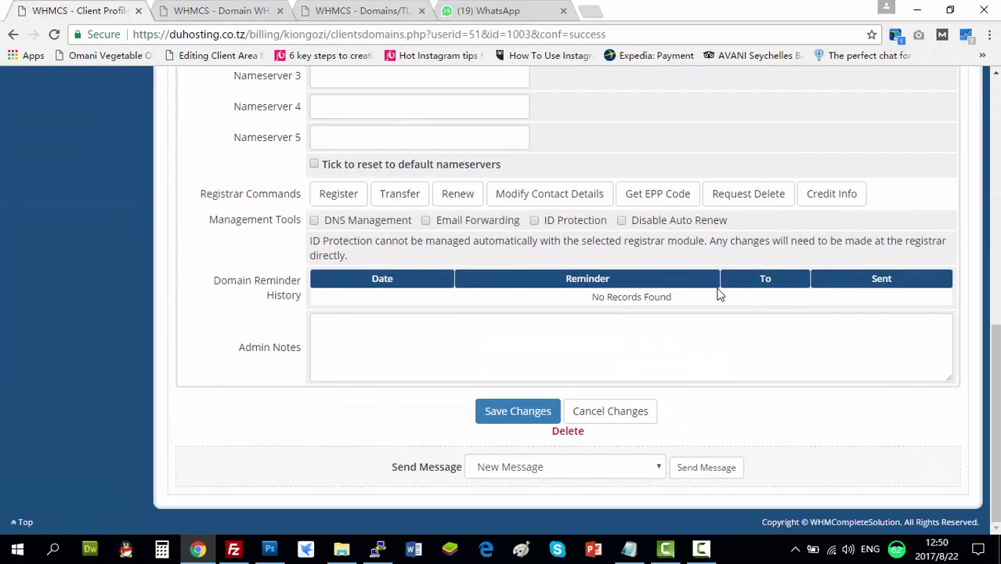
{"action": "scroll", "coordinate": [626, 298], "scroll_direction": "up", "scroll_amount": 1}
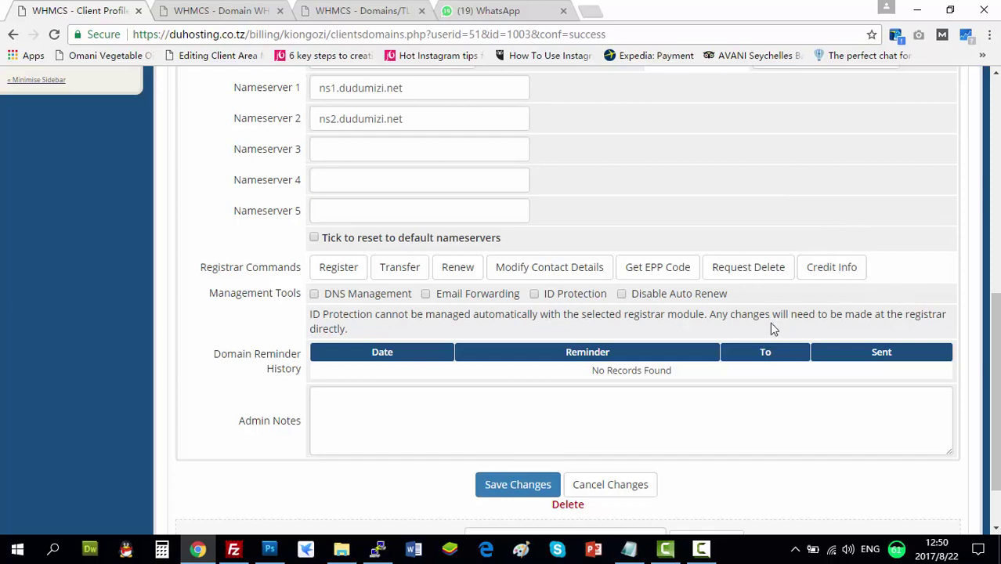
{"action": "scroll", "coordinate": [752, 317], "scroll_direction": "up", "scroll_amount": 3}
{"action": "left_click", "coordinate": [441, 308]}
{"action": "left_click_drag", "start_coordinate": [440, 308], "coordinate": [258, 315]}
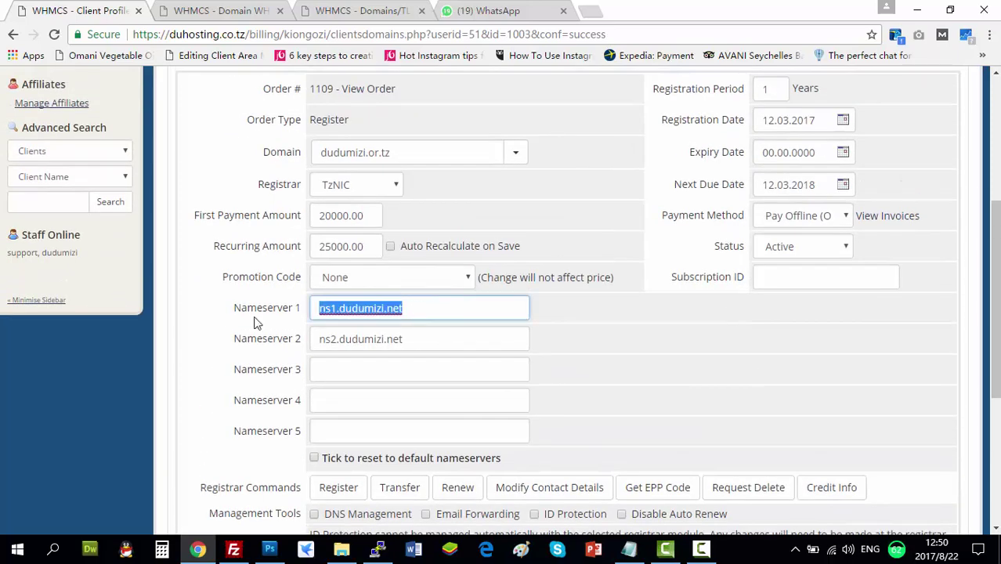
{"action": "left_click_drag", "start_coordinate": [481, 345], "coordinate": [295, 339]}
{"action": "left_click", "coordinate": [596, 328]}
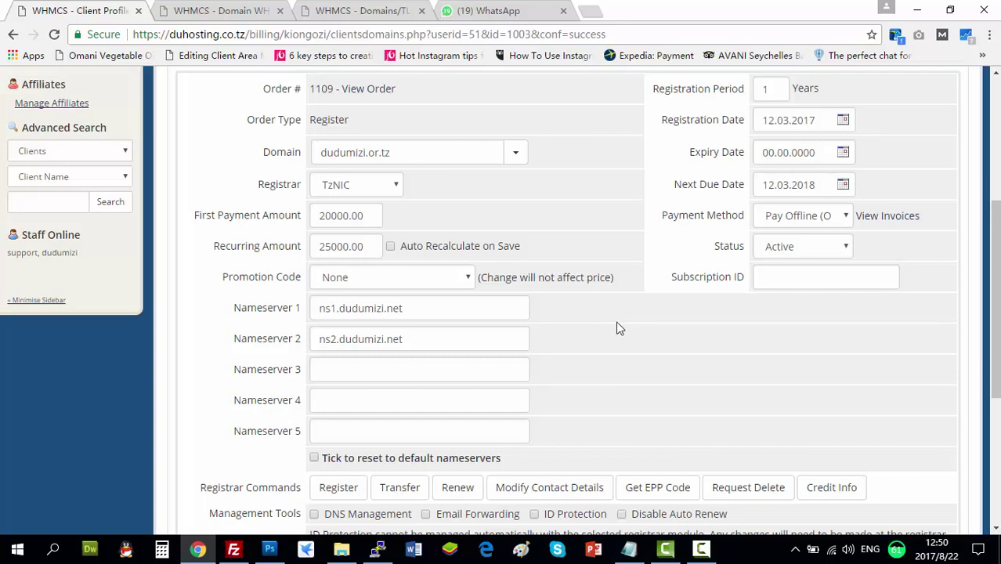
- Open the registrar's Modify Contact Details page for dudumizi.or.tz
{"action": "scroll", "coordinate": [619, 328], "scroll_direction": "down", "scroll_amount": 2}
{"action": "left_click", "coordinate": [527, 343]}
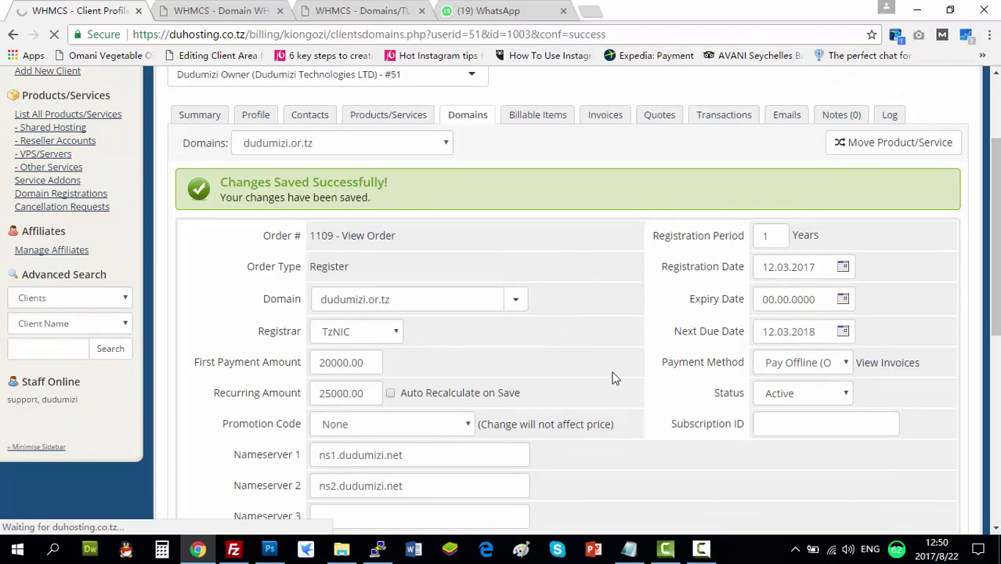
{"action": "scroll", "coordinate": [541, 358], "scroll_direction": "down", "scroll_amount": 3}
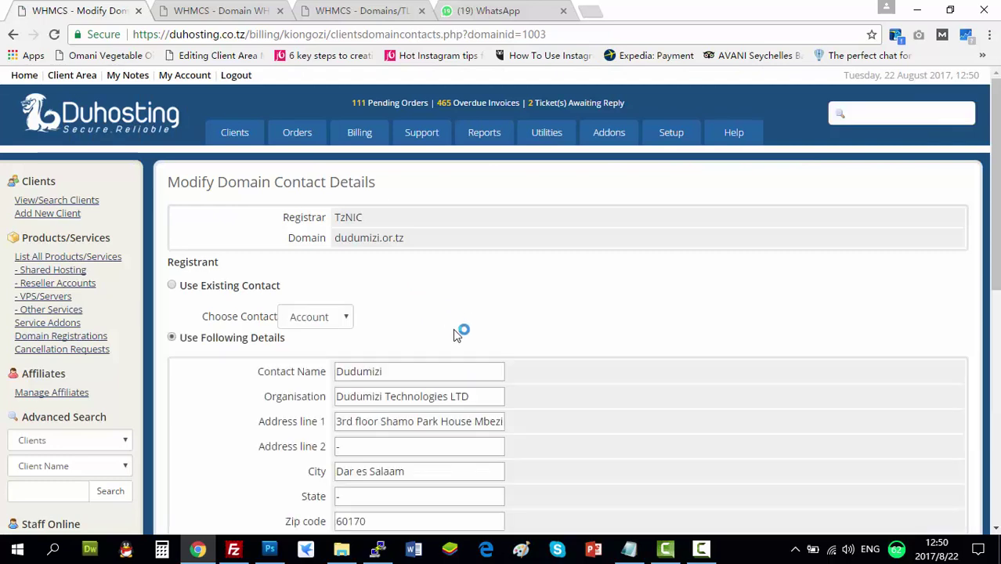
- Examine the registrant and admin contact details of the domain, including the existing-contact and custom-details options
{"action": "scroll", "coordinate": [543, 307], "scroll_direction": "down", "scroll_amount": 2}
{"action": "scroll", "coordinate": [444, 306], "scroll_direction": "down", "scroll_amount": 3}
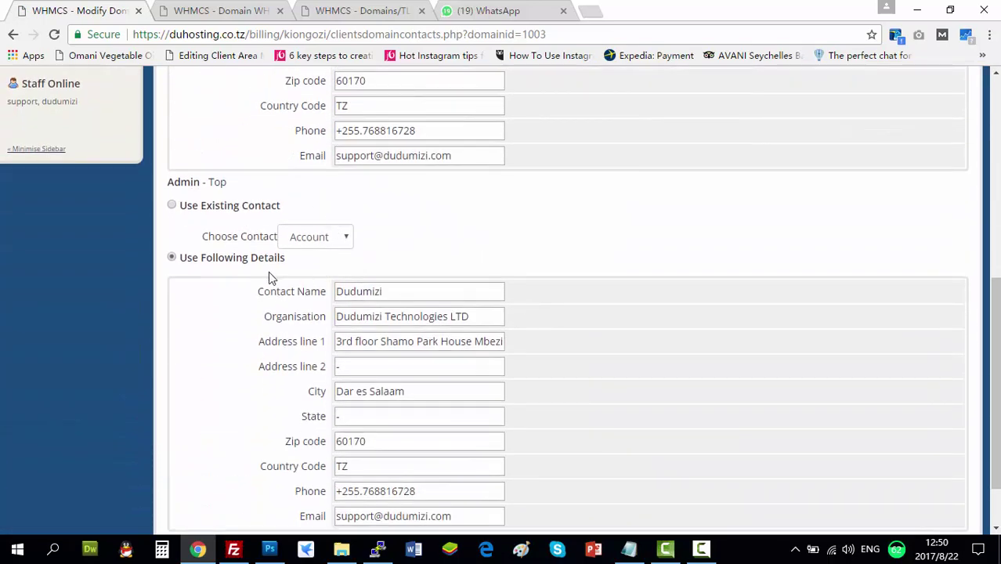
{"action": "scroll", "coordinate": [679, 306], "scroll_direction": "down", "scroll_amount": 1}
{"action": "scroll", "coordinate": [685, 305], "scroll_direction": "up", "scroll_amount": 2}
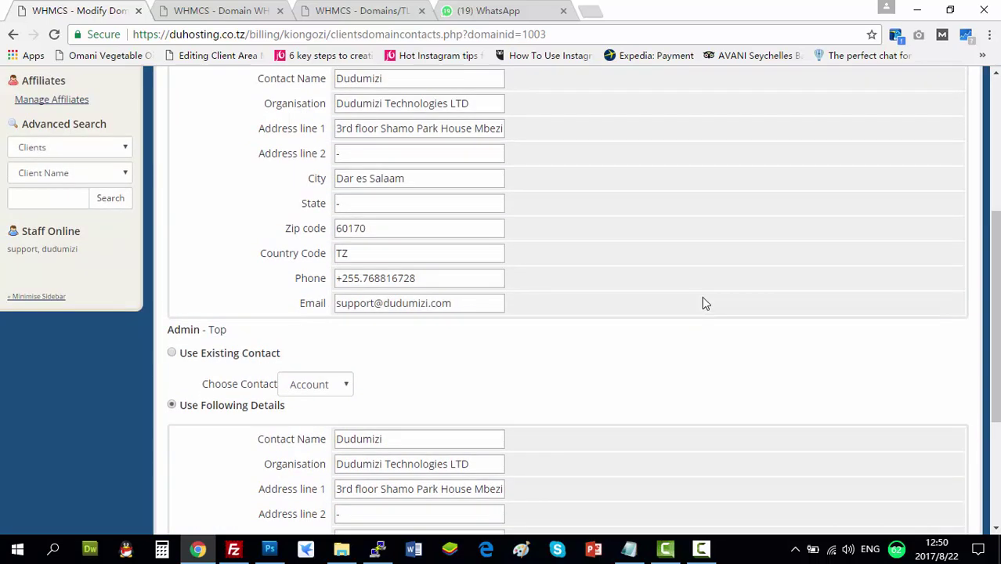
{"action": "scroll", "coordinate": [702, 296], "scroll_direction": "up", "scroll_amount": 4}
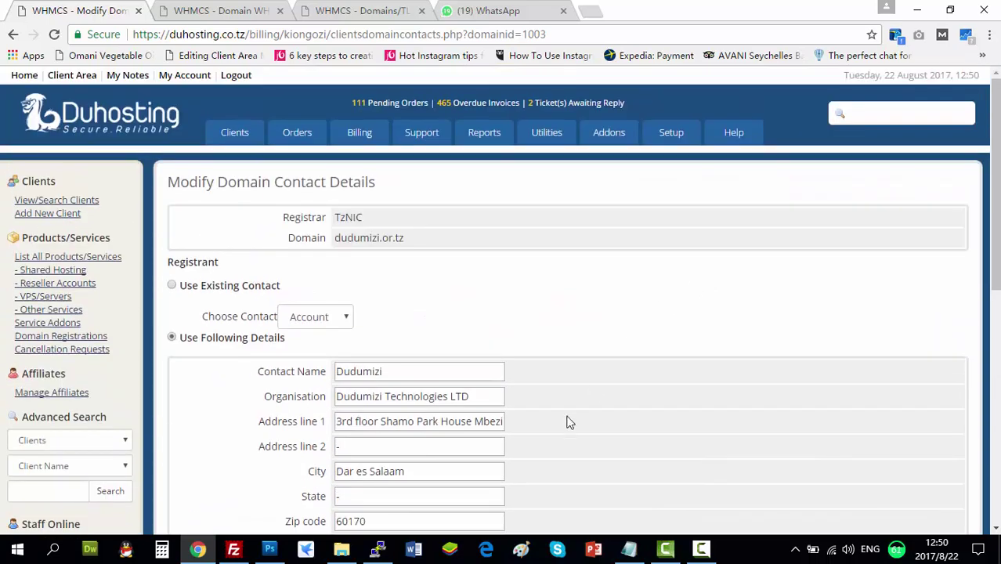
{"action": "scroll", "coordinate": [377, 368], "scroll_direction": "down", "scroll_amount": 2}
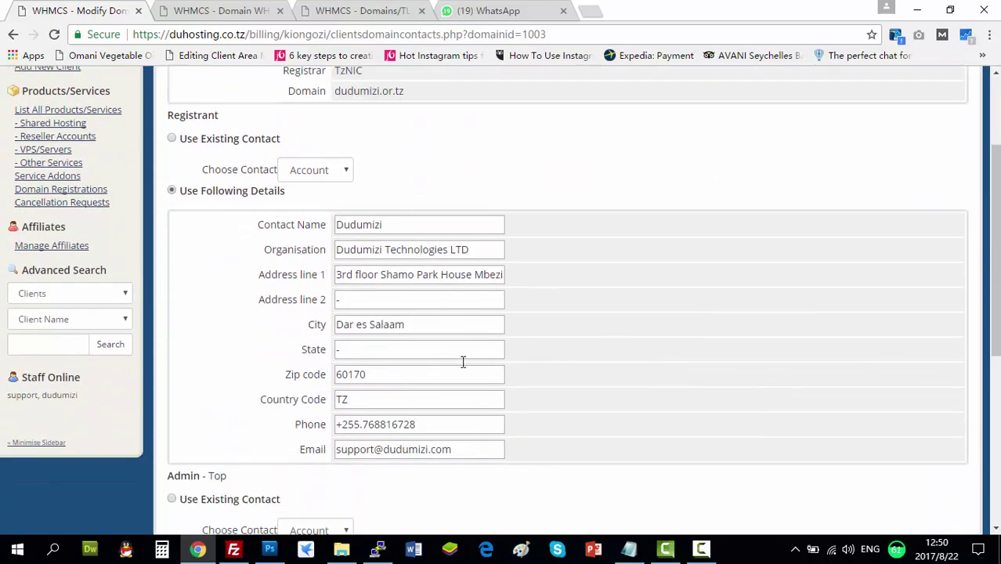
{"action": "scroll", "coordinate": [521, 372], "scroll_direction": "down", "scroll_amount": 5}
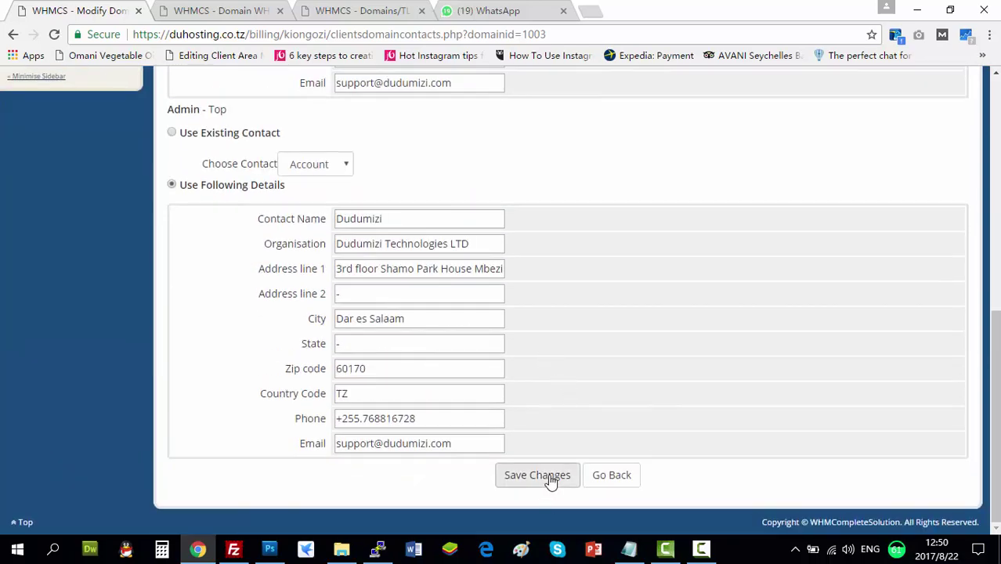
{"action": "scroll", "coordinate": [677, 413], "scroll_direction": "up", "scroll_amount": 1}
{"action": "scroll", "coordinate": [684, 386], "scroll_direction": "up", "scroll_amount": 4}
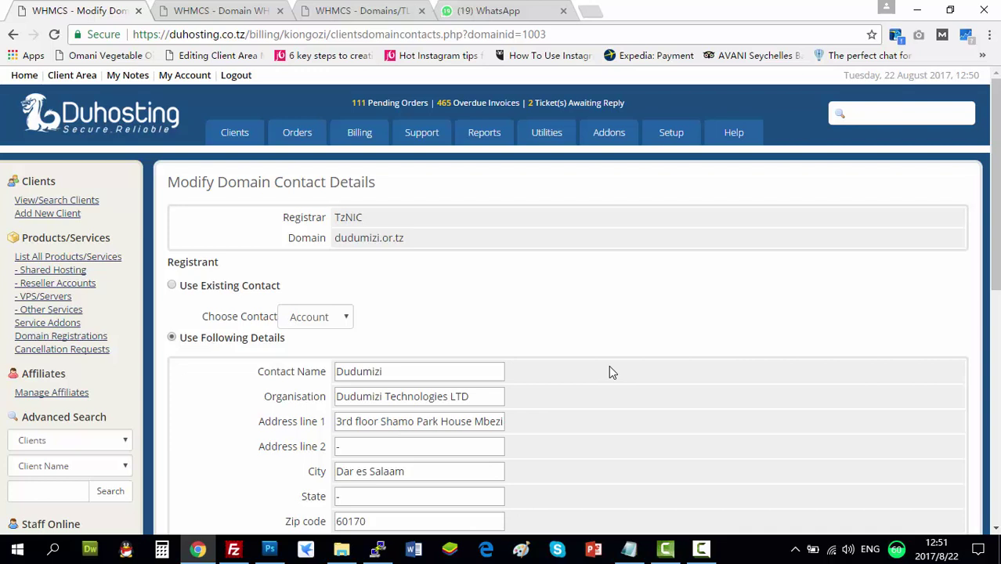
{"action": "scroll", "coordinate": [614, 370], "scroll_direction": "down", "scroll_amount": 3}
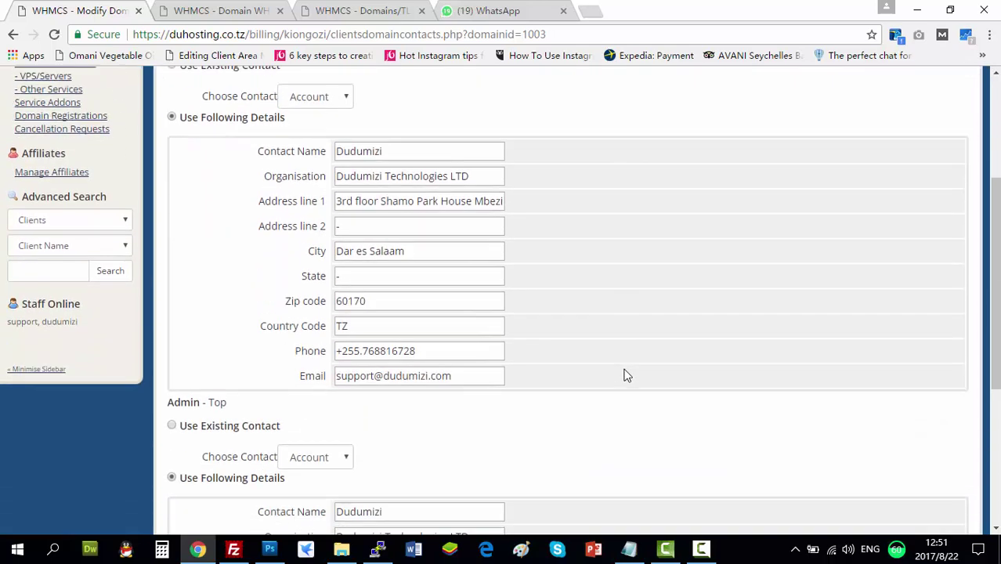
{"action": "mouse_move", "coordinate": [338, 557]}
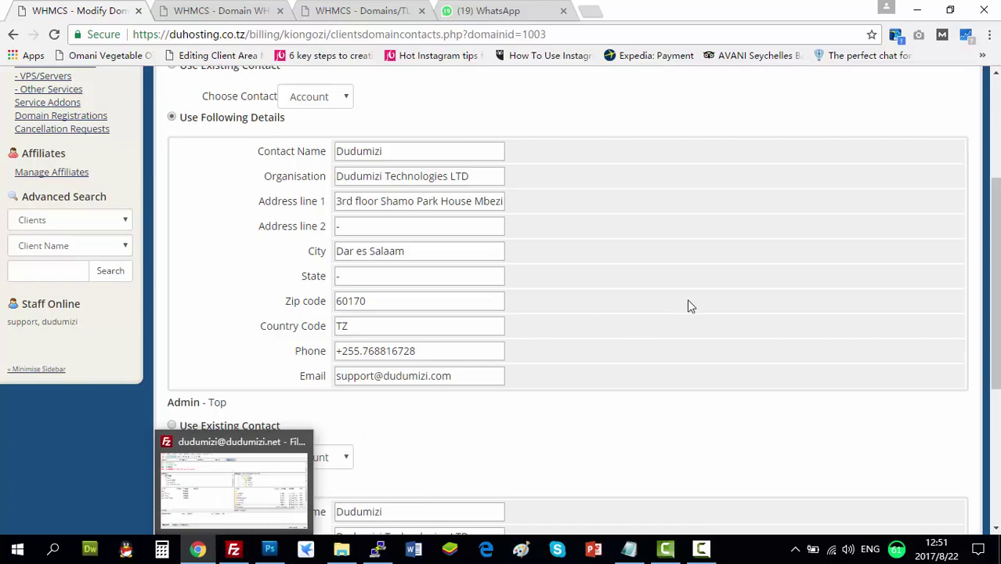
{"action": "left_click", "coordinate": [234, 550]}
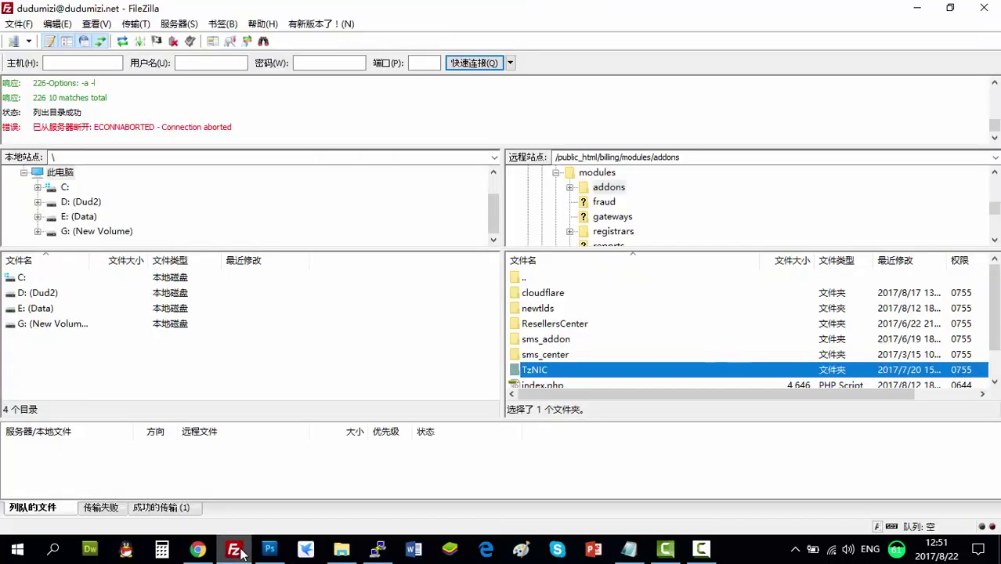
{"action": "left_click", "coordinate": [241, 553]}
- Open the TzNIC Registry Balance addon and check the balances of the .tz extensions
{"action": "scroll", "coordinate": [878, 264], "scroll_direction": "up", "scroll_amount": 3}
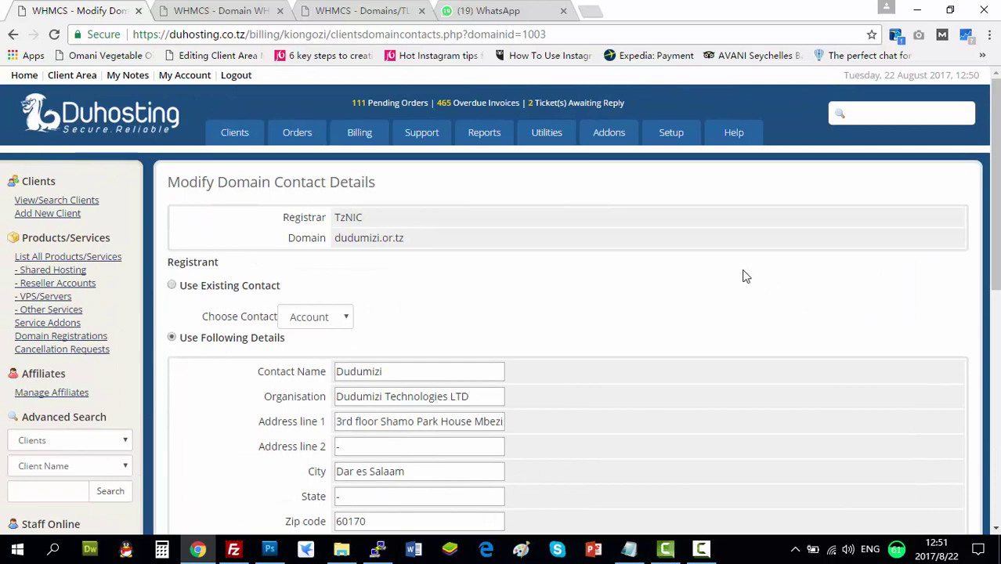
{"action": "mouse_move", "coordinate": [612, 134]}
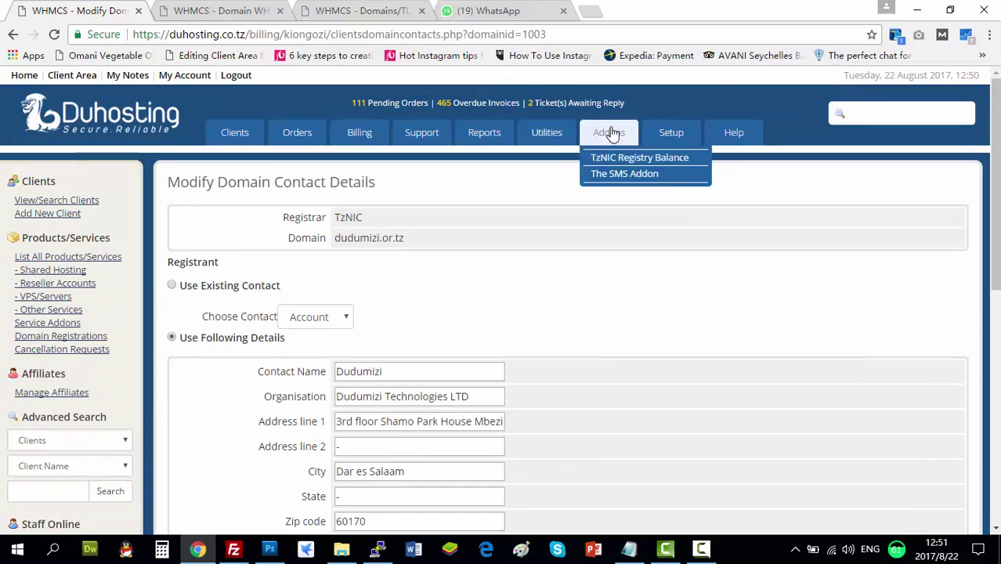
{"action": "left_click", "coordinate": [625, 161]}
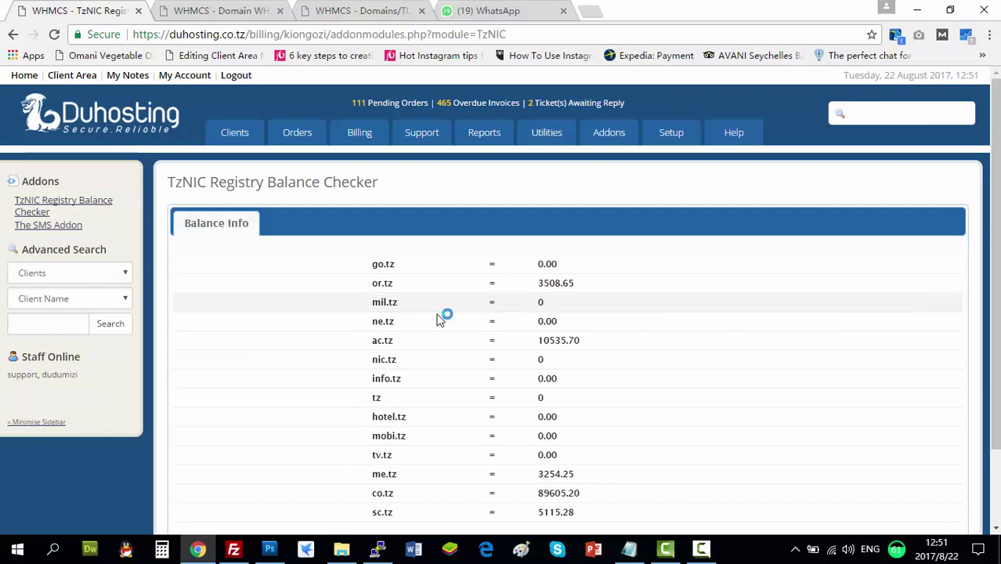
{"action": "scroll", "coordinate": [438, 329], "scroll_direction": "down", "scroll_amount": 2}
{"action": "scroll", "coordinate": [395, 472], "scroll_direction": "up", "scroll_amount": 2}
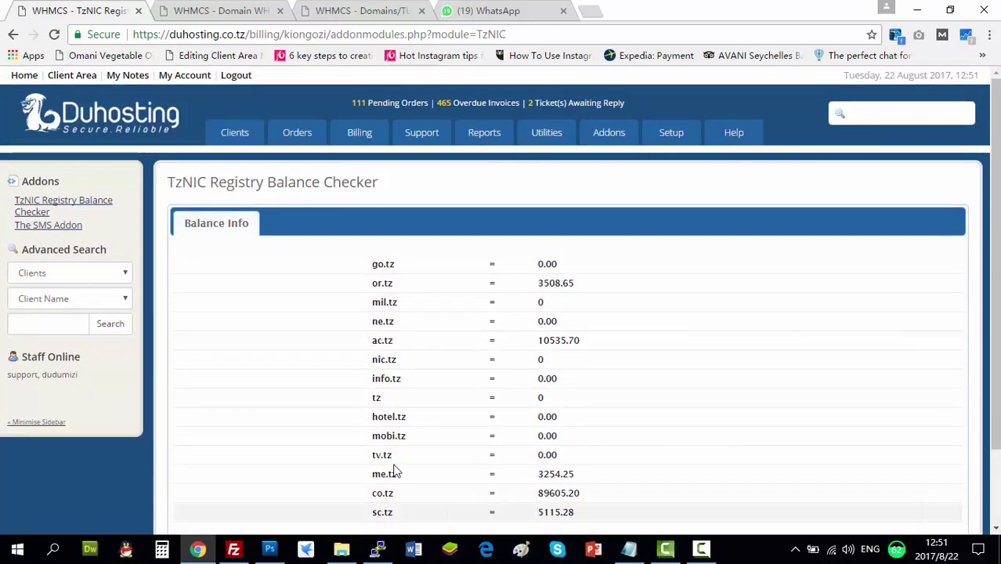
- Switch to FileZilla and open the remote billing folder under public_html
{"action": "mouse_move", "coordinate": [672, 139]}
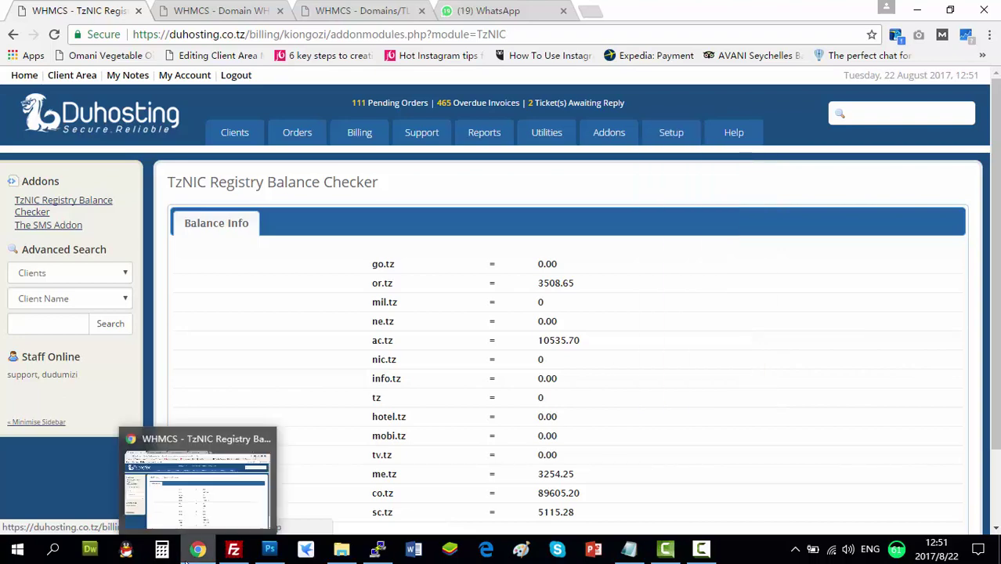
{"action": "left_click", "coordinate": [233, 549]}
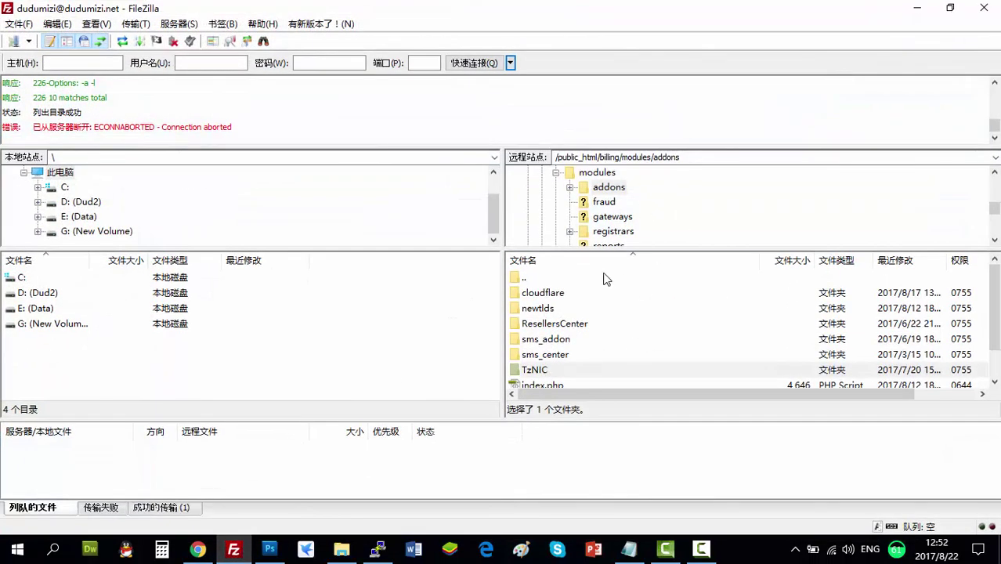
{"action": "scroll", "coordinate": [633, 218], "scroll_direction": "down", "scroll_amount": 6}
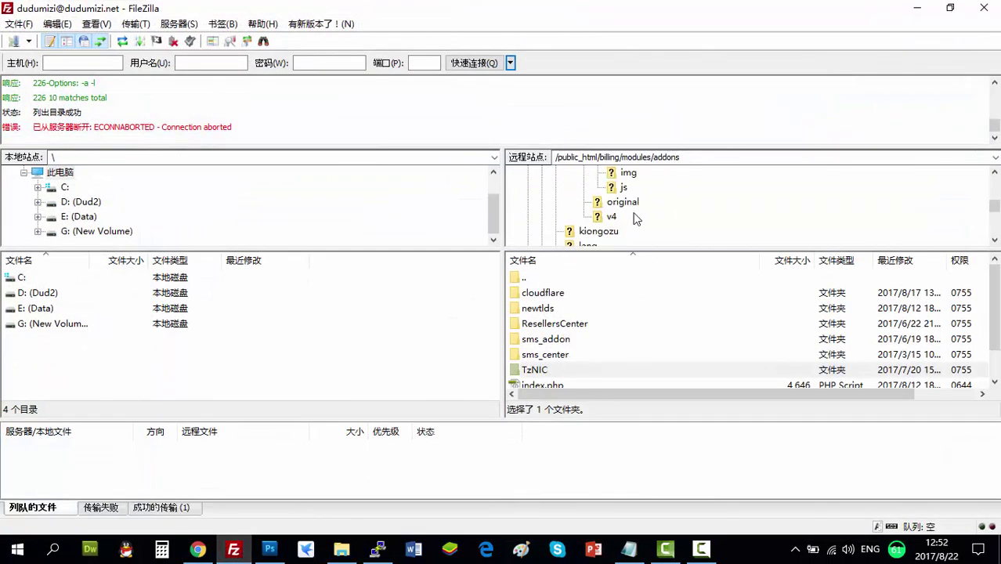
{"action": "scroll", "coordinate": [633, 218], "scroll_direction": "up", "scroll_amount": 5}
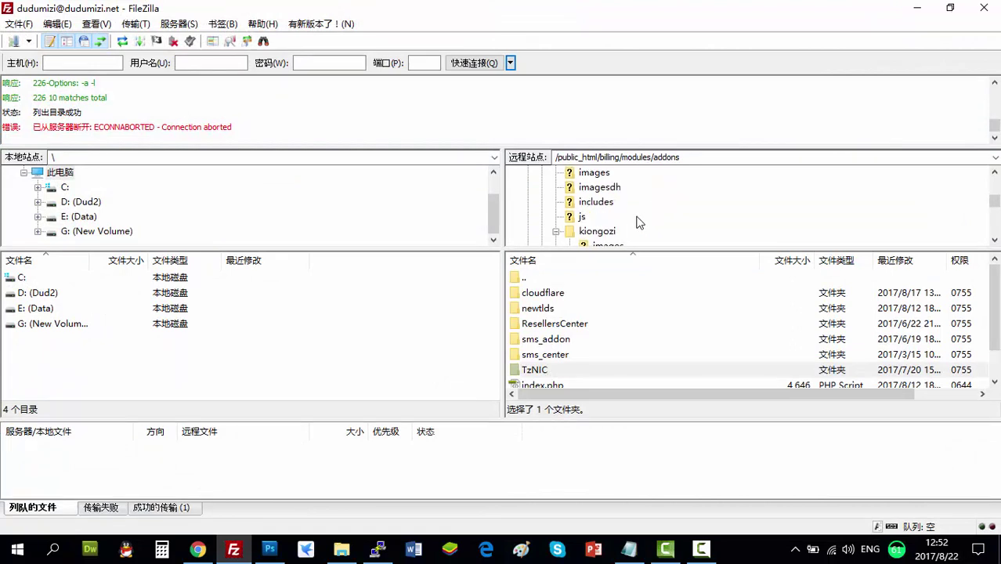
{"action": "scroll", "coordinate": [607, 223], "scroll_direction": "down", "scroll_amount": 6}
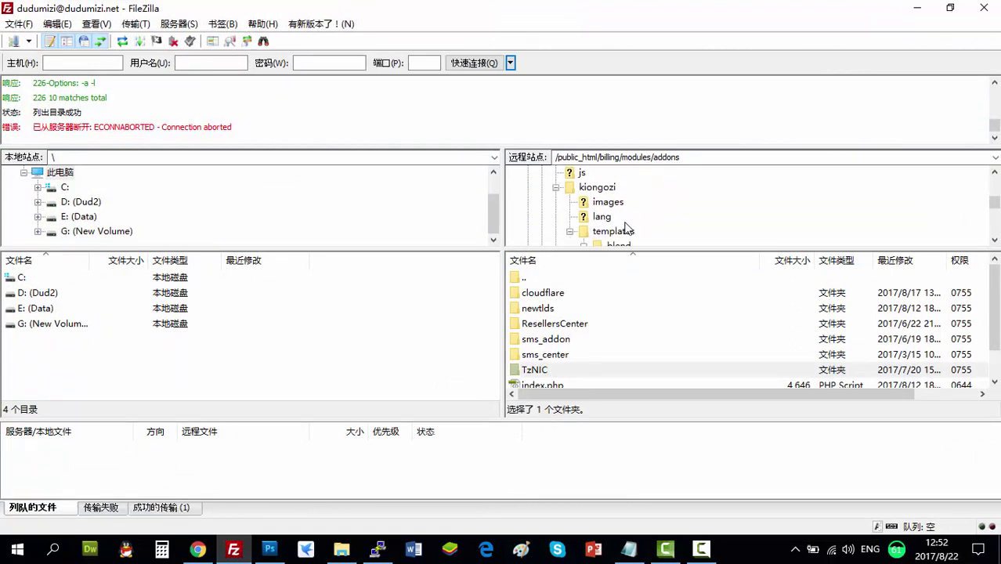
{"action": "scroll", "coordinate": [629, 222], "scroll_direction": "up", "scroll_amount": 10}
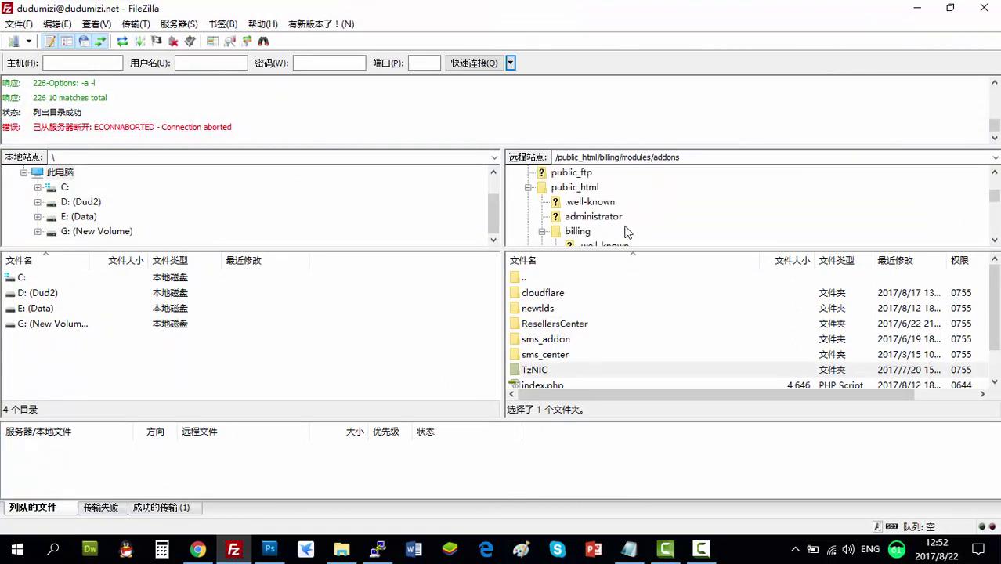
{"action": "left_click", "coordinate": [582, 230]}
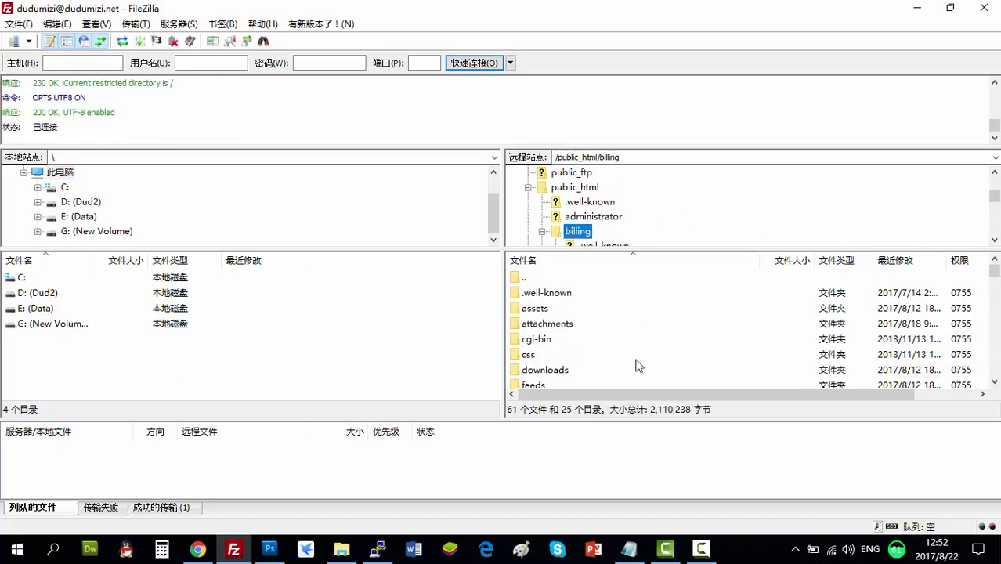
- Open the registrars folder inside the billing installation's modules directory on the server
{"action": "scroll", "coordinate": [627, 345], "scroll_direction": "down", "scroll_amount": 2}
{"action": "scroll", "coordinate": [576, 361], "scroll_direction": "down", "scroll_amount": 3}
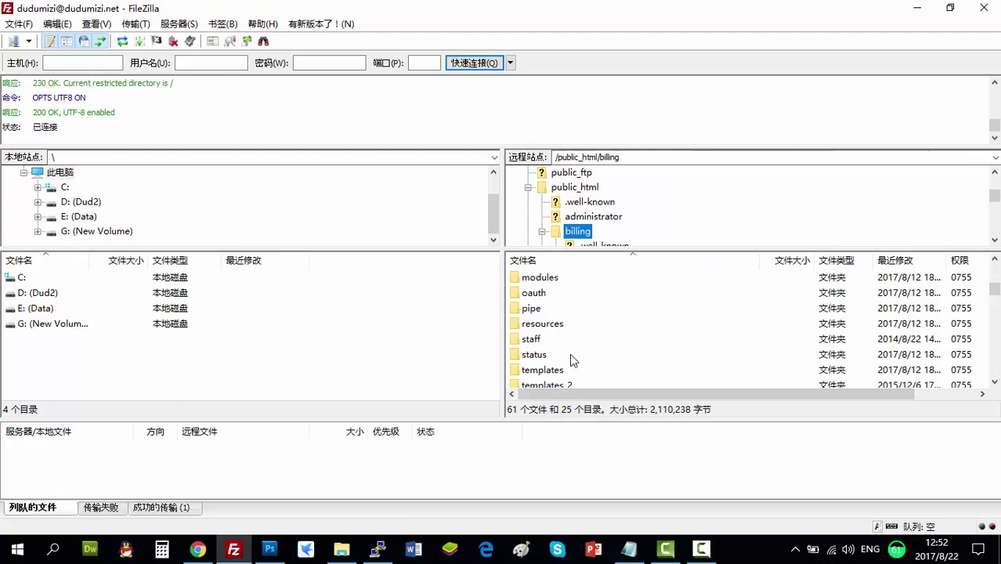
{"action": "double_click", "coordinate": [519, 278]}
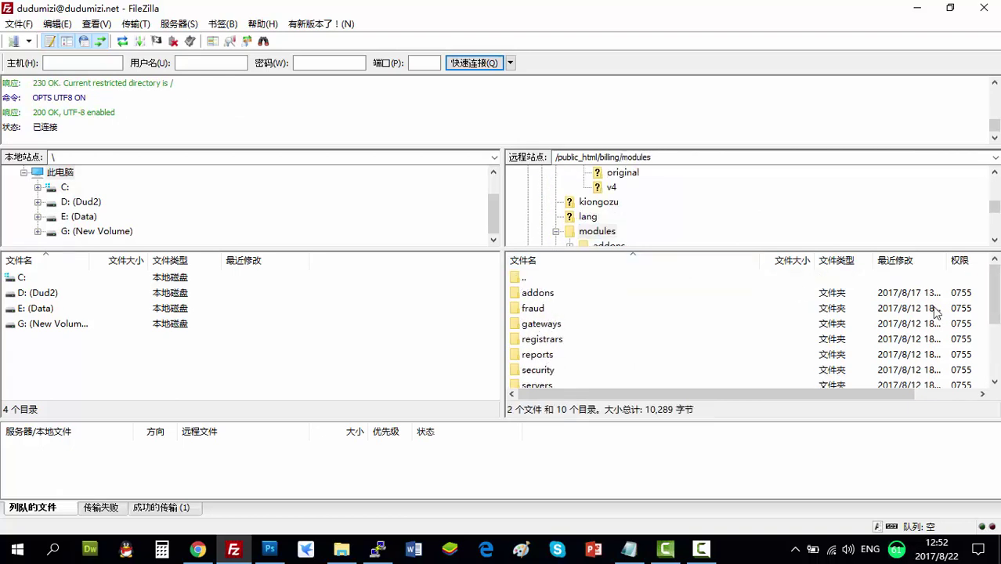
{"action": "double_click", "coordinate": [522, 340]}
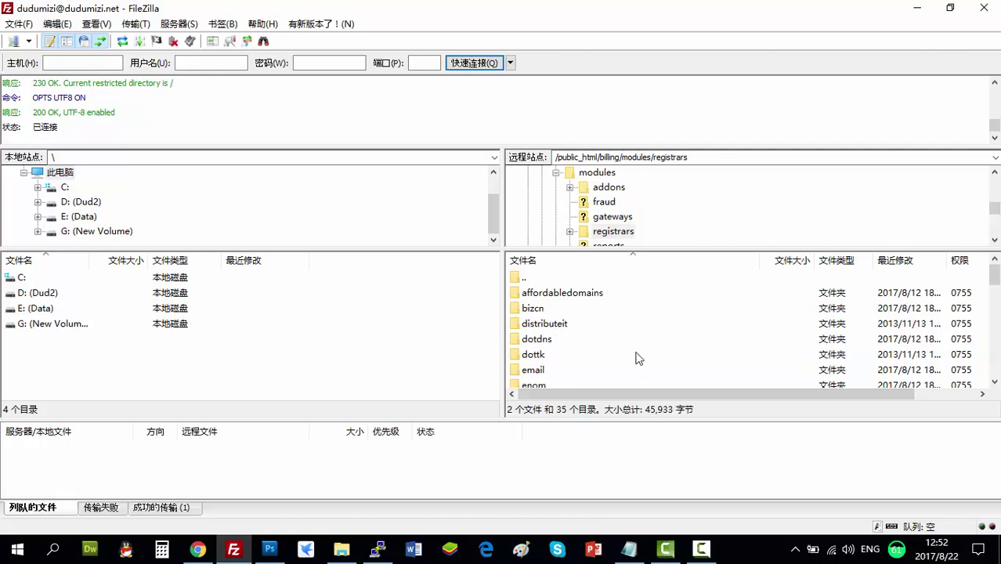
- Locate the TzNIC_registrar.zip archive and the TzNIC folder in the remote registrars directory, selecting each in turn
{"action": "scroll", "coordinate": [650, 357], "scroll_direction": "down", "scroll_amount": 10}
{"action": "scroll", "coordinate": [659, 364], "scroll_direction": "down", "scroll_amount": 1}
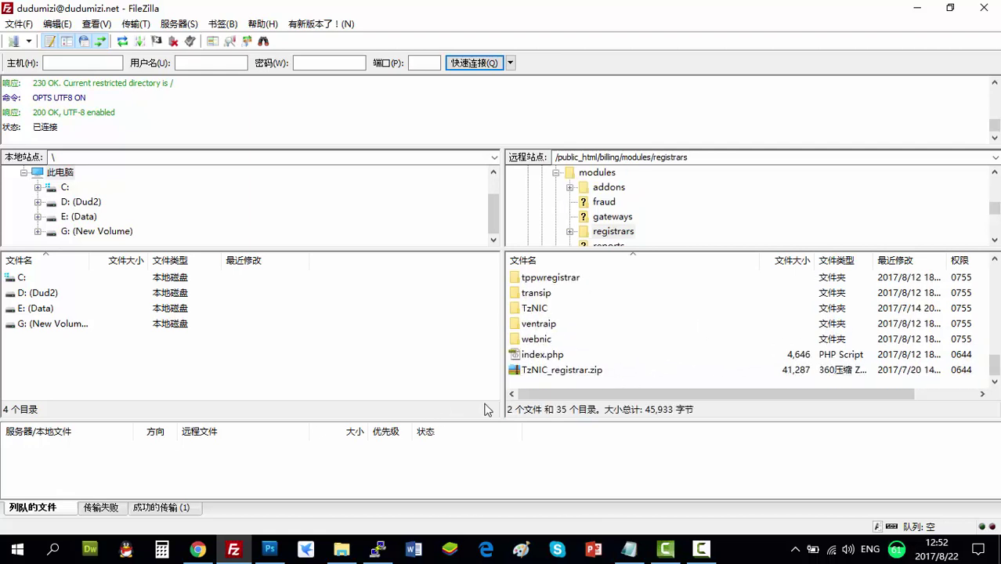
{"action": "left_click", "coordinate": [549, 373]}
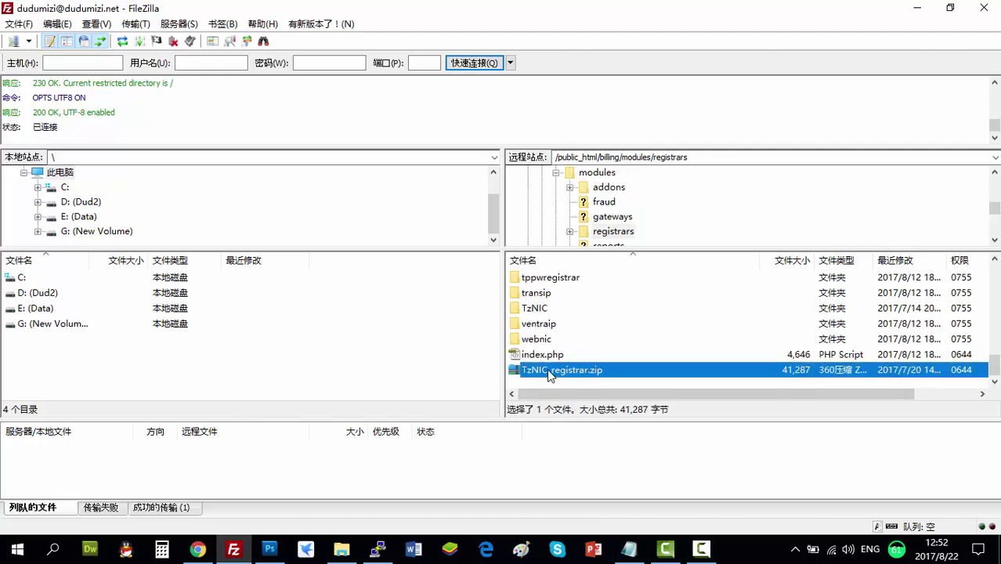
{"action": "left_click", "coordinate": [528, 310]}
{"action": "scroll", "coordinate": [704, 352], "scroll_direction": "up", "scroll_amount": 10}
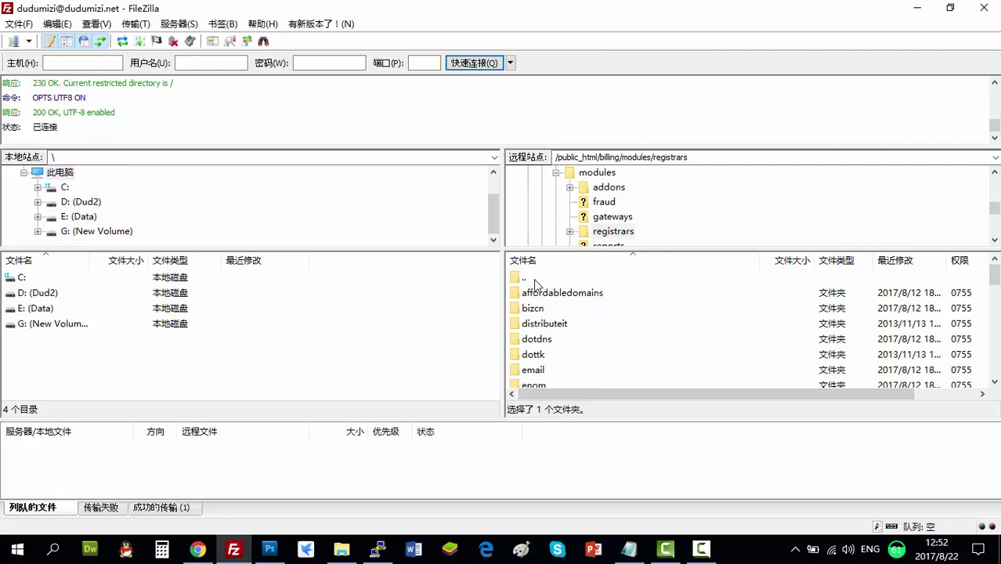
- Go to the addons folder under modules and select its TzNIC folder
{"action": "left_click", "coordinate": [594, 174]}
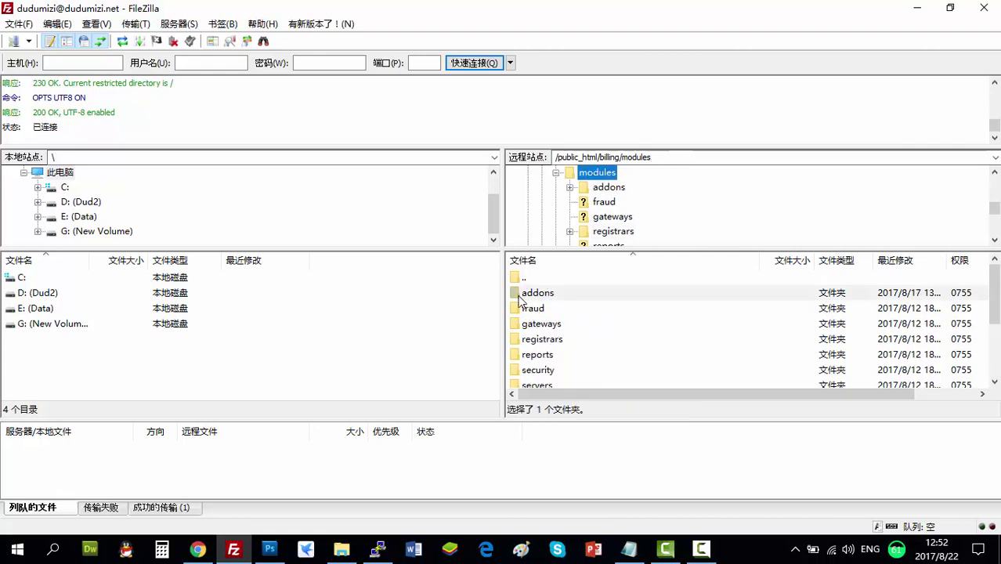
{"action": "double_click", "coordinate": [518, 299]}
{"action": "scroll", "coordinate": [764, 309], "scroll_direction": "down", "scroll_amount": 1}
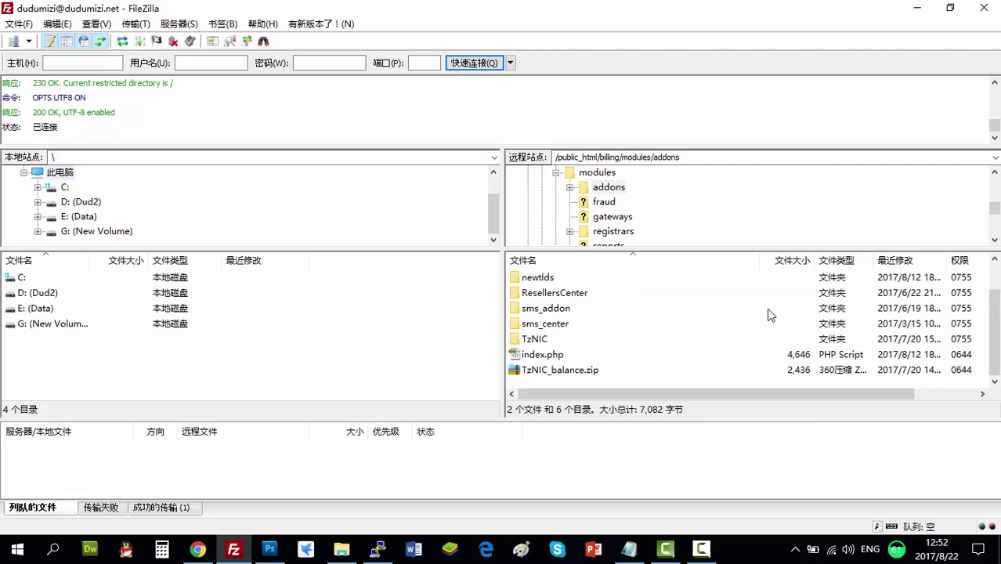
{"action": "left_click", "coordinate": [526, 341]}
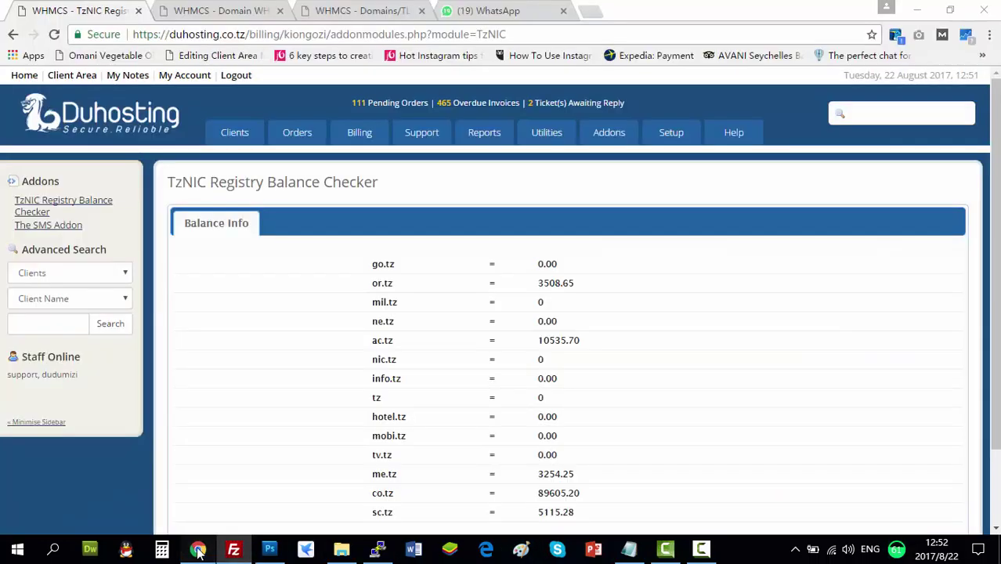
- Switch back to WHMCS in Chrome and open the Domain Registrars setup page
{"action": "left_click", "coordinate": [197, 549]}
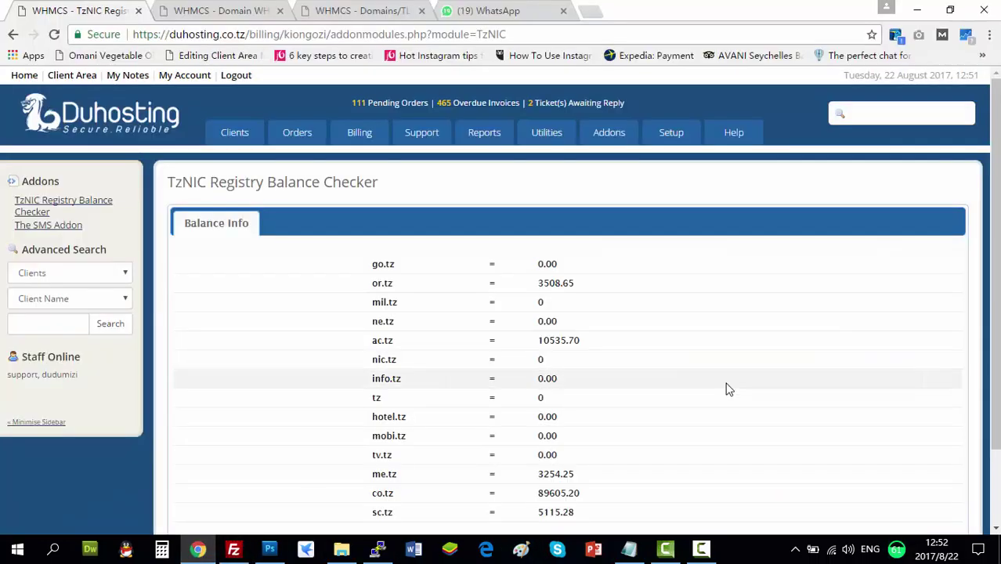
{"action": "mouse_move", "coordinate": [672, 136]}
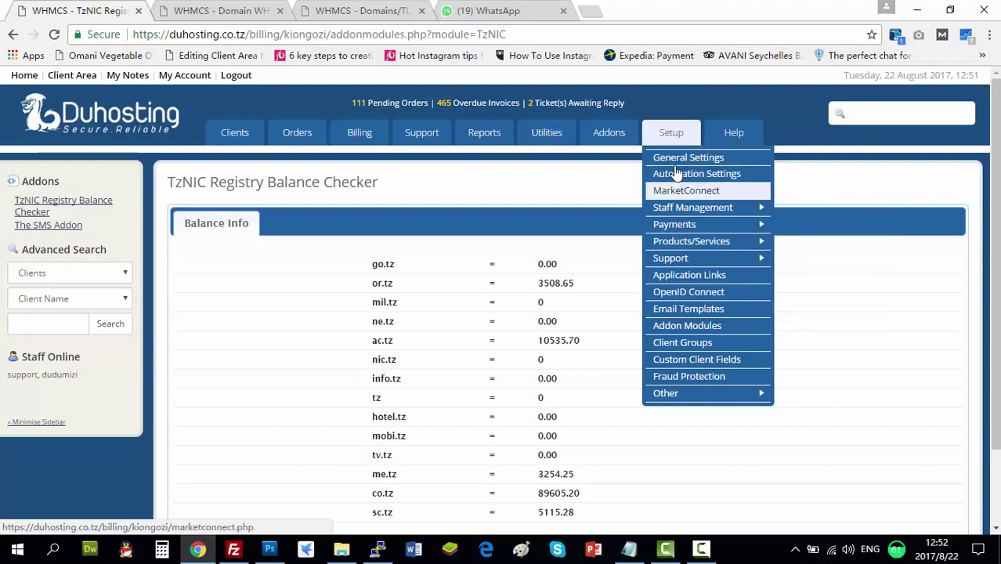
{"action": "mouse_move", "coordinate": [700, 257]}
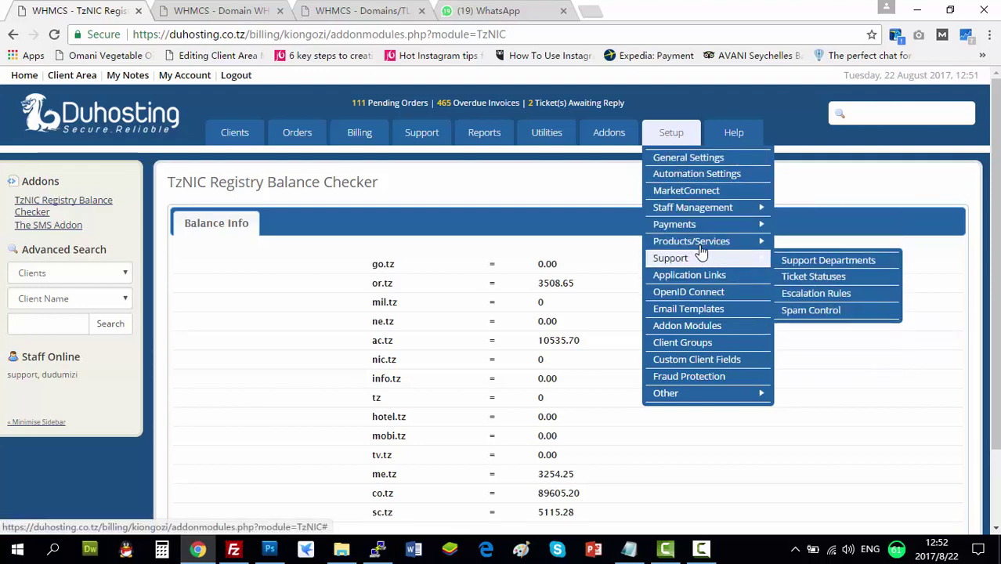
{"action": "mouse_move", "coordinate": [709, 240]}
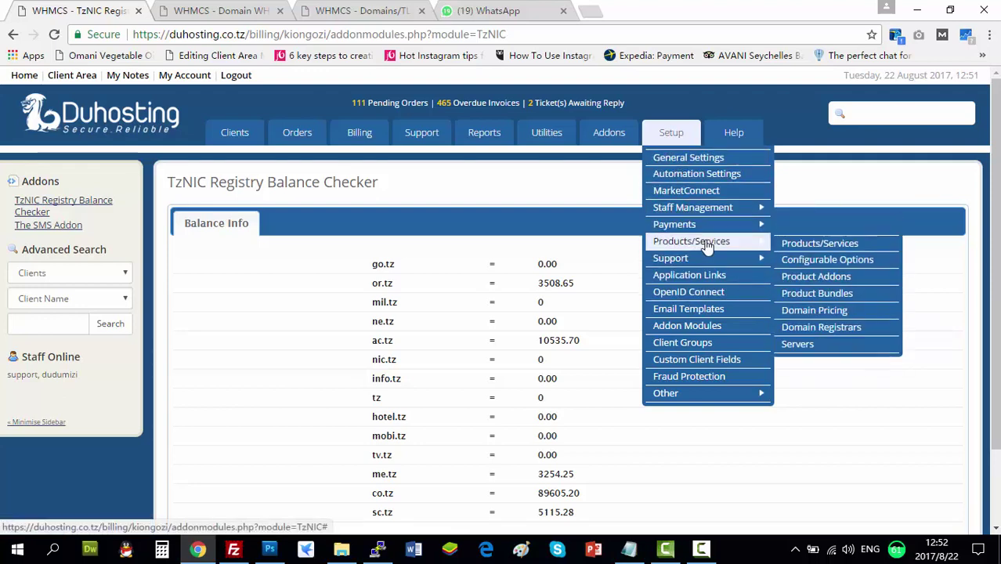
{"action": "left_click", "coordinate": [820, 329]}
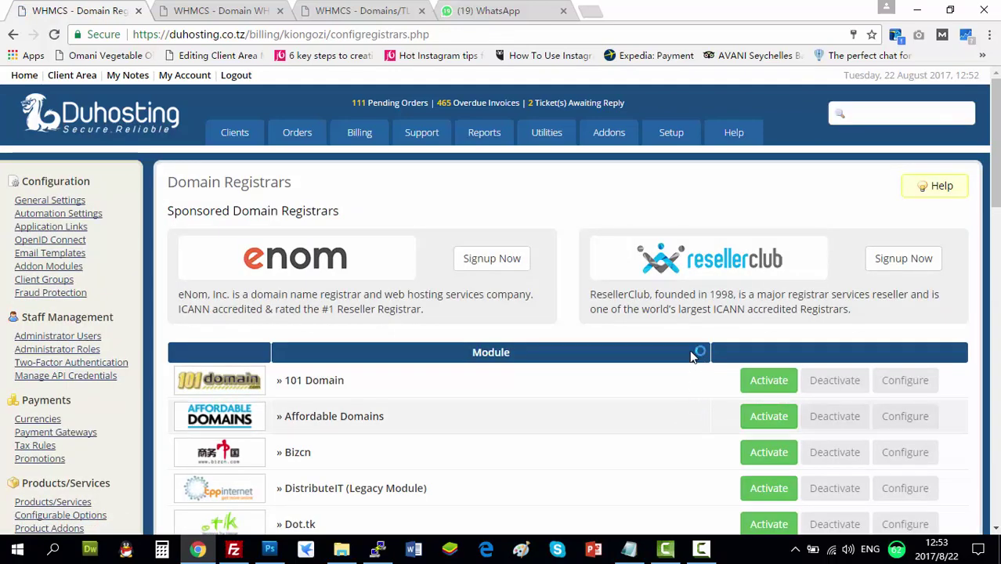
- Find the TzNIC module in the registrar list and open its configuration settings
{"action": "scroll", "coordinate": [690, 368], "scroll_direction": "down", "scroll_amount": 10}
{"action": "scroll", "coordinate": [620, 365], "scroll_direction": "down", "scroll_amount": 5}
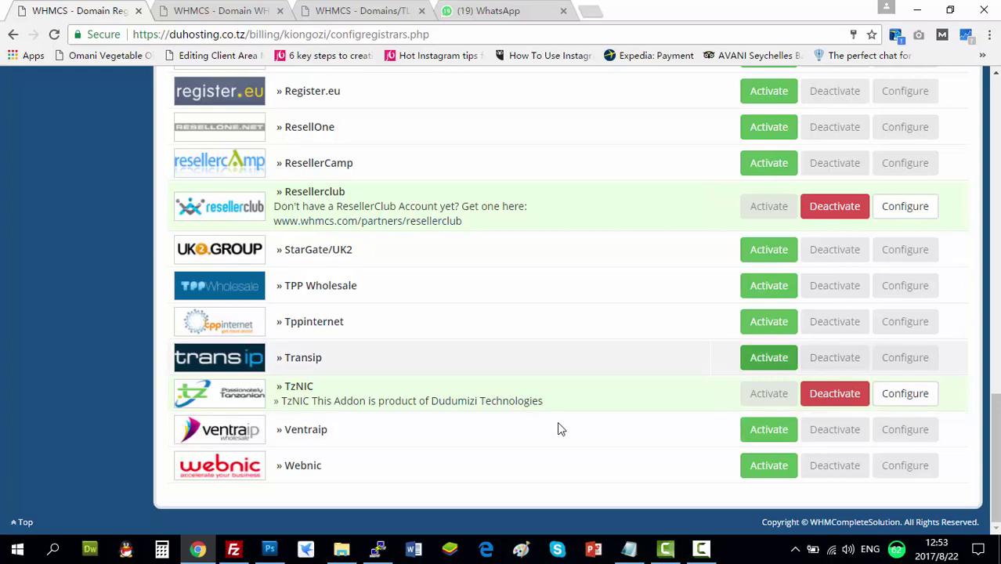
{"action": "key", "text": "Tab"}
{"action": "key", "text": "Tab"}
{"action": "key", "text": "Return"}
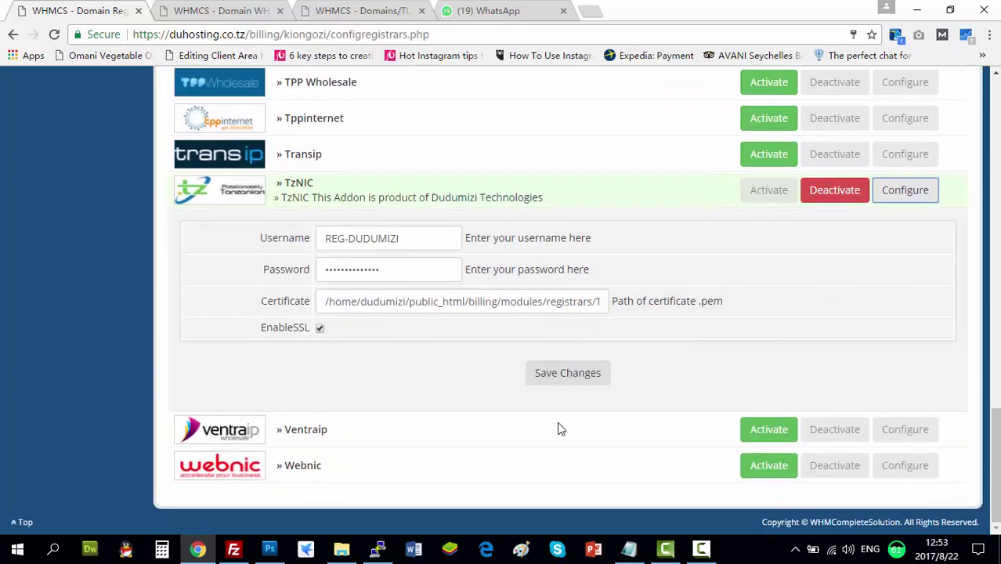
- Inspect the TzNIC registrar's Username, Password and Certificate path fields without changing them
{"action": "key", "text": "Tab"}
{"action": "key", "text": "Down"}
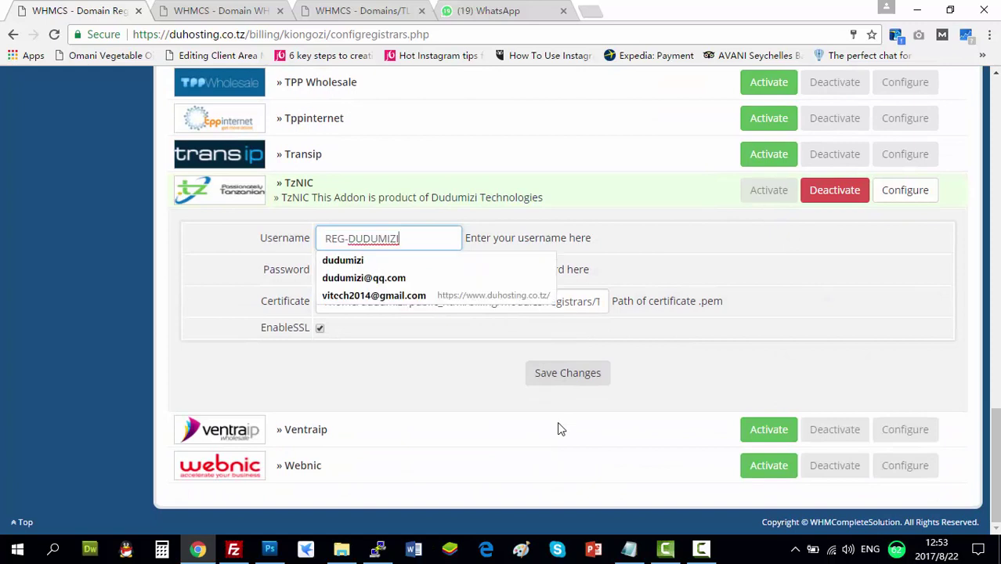
{"action": "key", "text": "Escape"}
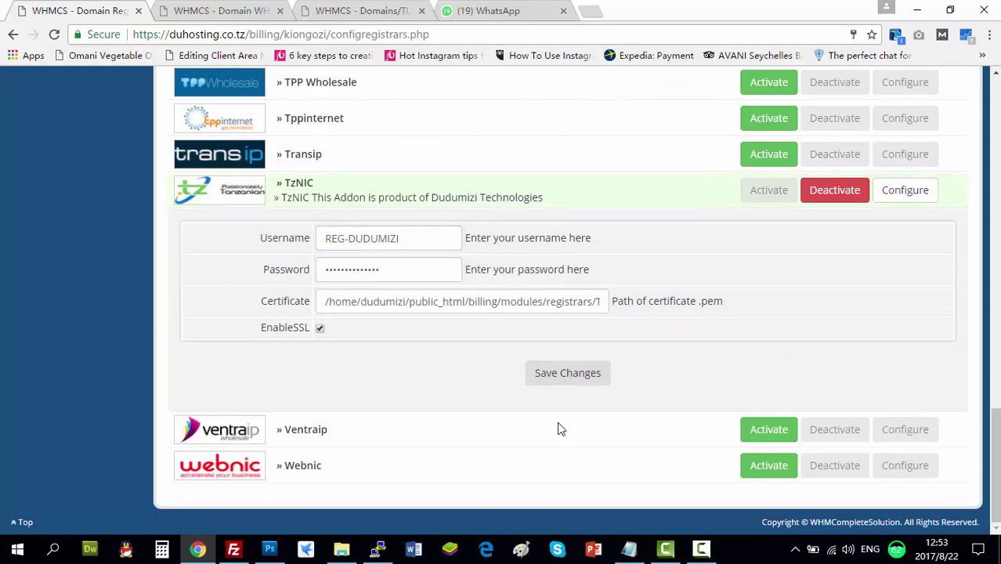
{"action": "key", "text": "Tab"}
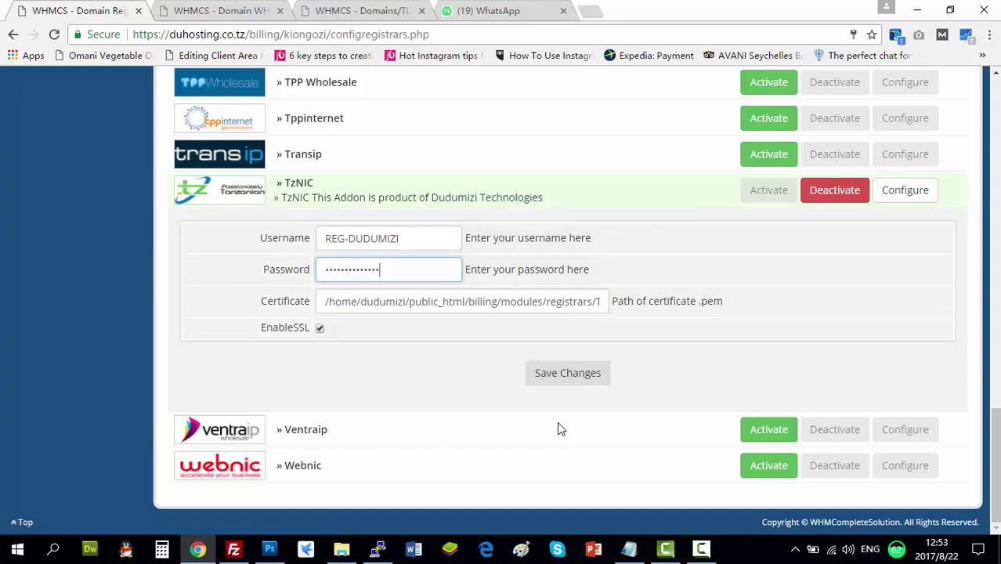
{"action": "key", "text": "shift+Tab"}
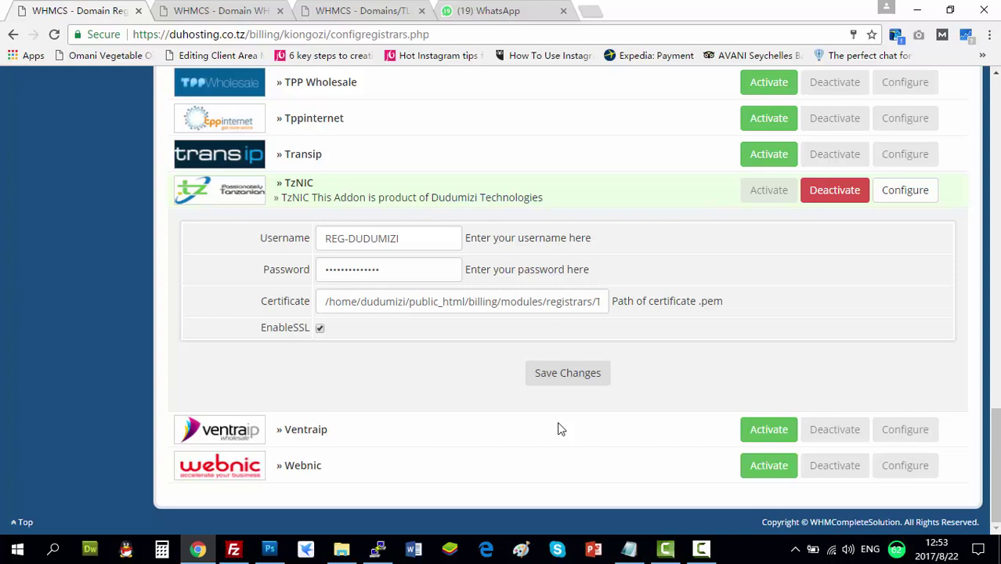
{"action": "key", "text": "Tab"}
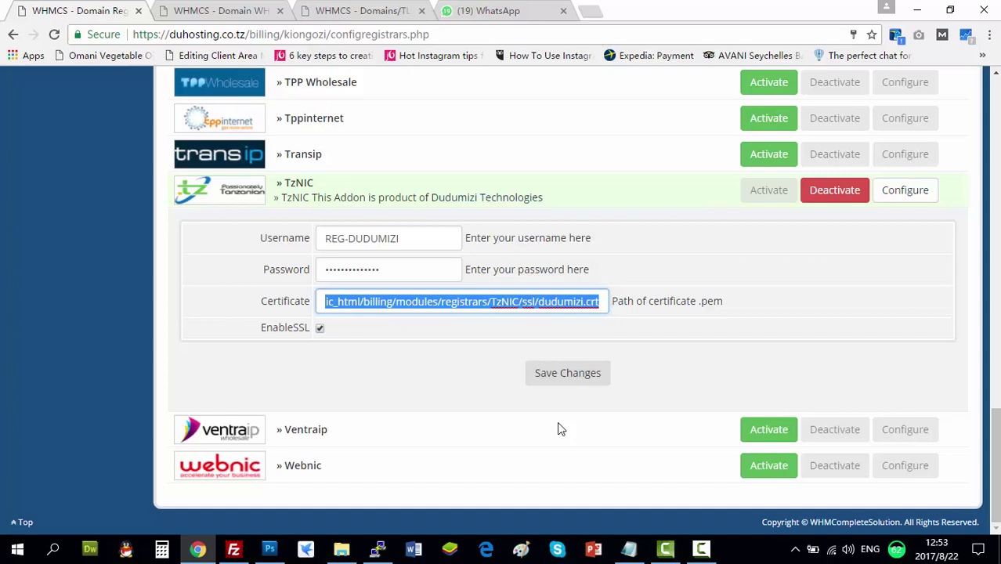
- Open the Addon Modules setup page in WHMCS
{"action": "scroll", "coordinate": [561, 429], "scroll_direction": "up", "scroll_amount": 20}
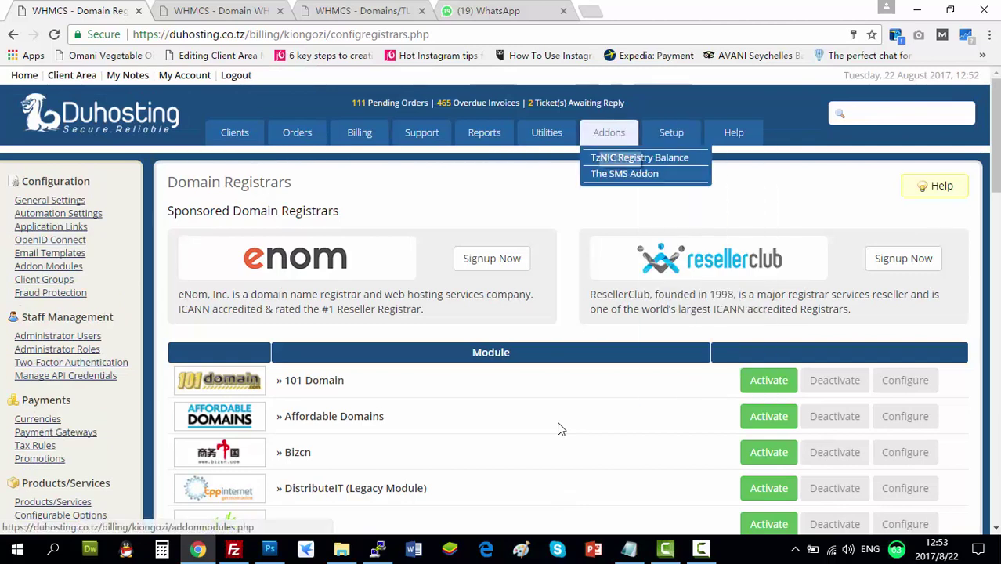
{"action": "mouse_move", "coordinate": [672, 133]}
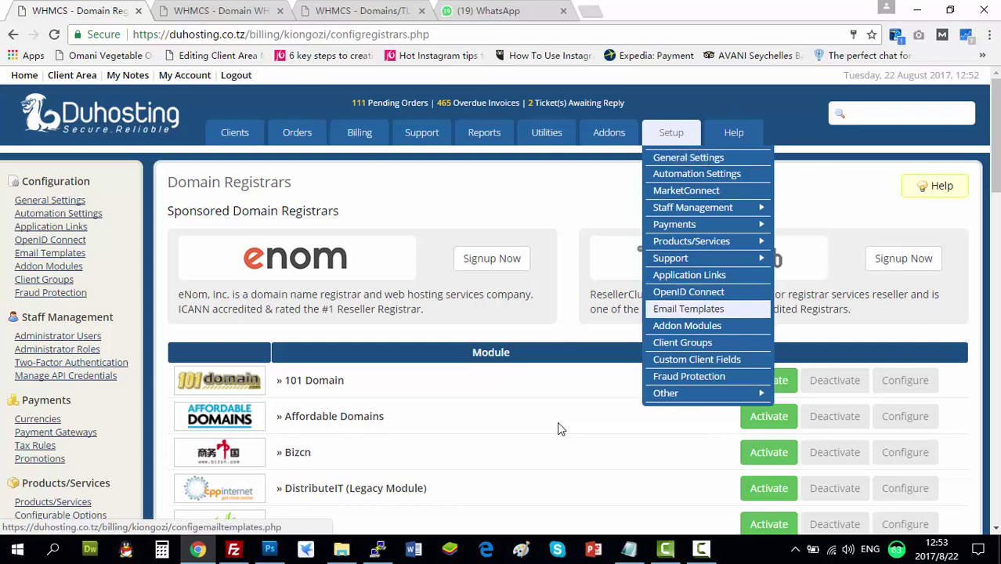
{"action": "left_click", "coordinate": [687, 325]}
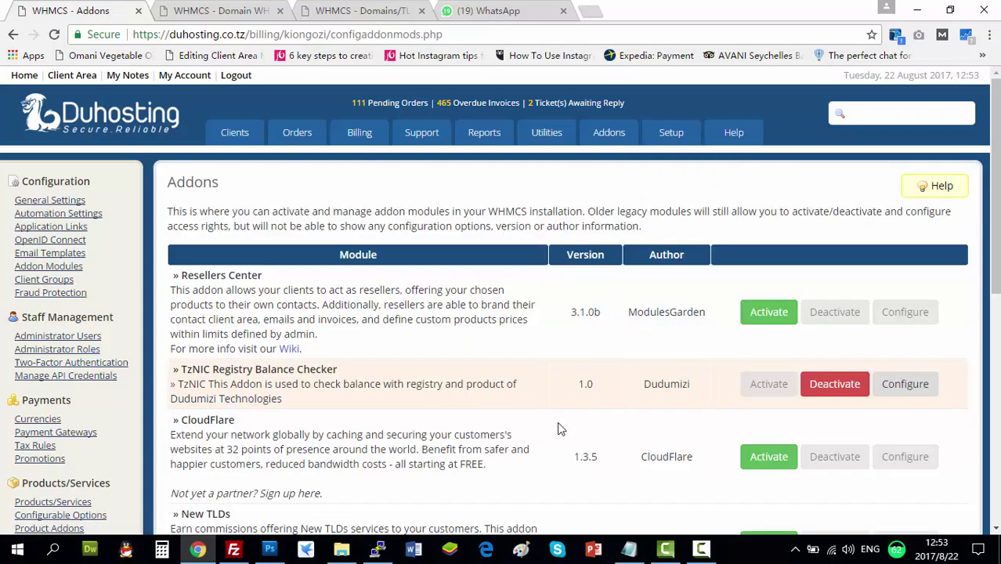
- Open the TzNIC Registry Balance Checker's configuration and review its admin role access control options
{"action": "scroll", "coordinate": [559, 427], "scroll_direction": "down", "scroll_amount": 2}
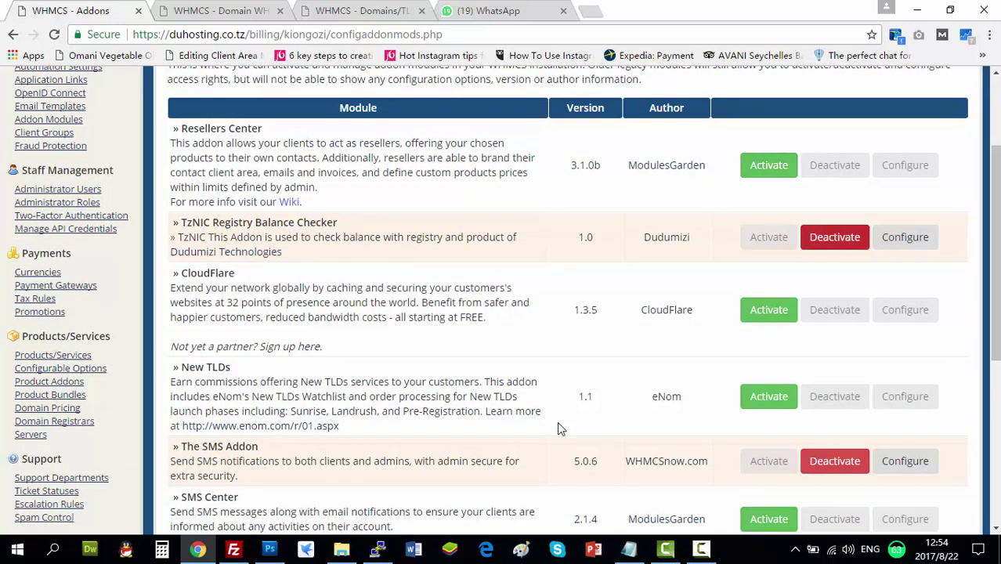
{"action": "key", "text": "Return"}
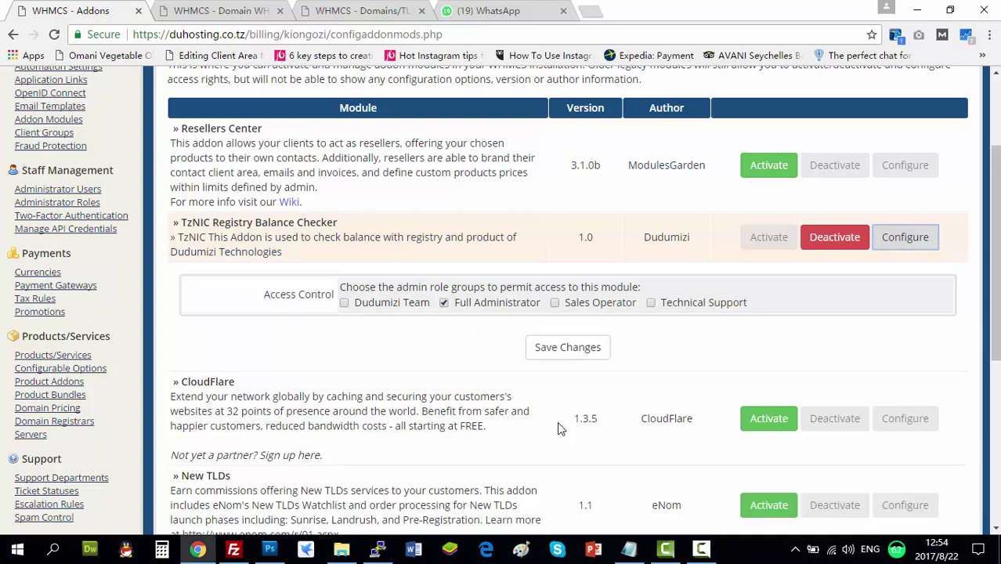
{"action": "scroll", "coordinate": [557, 422], "scroll_direction": "down", "scroll_amount": 3}
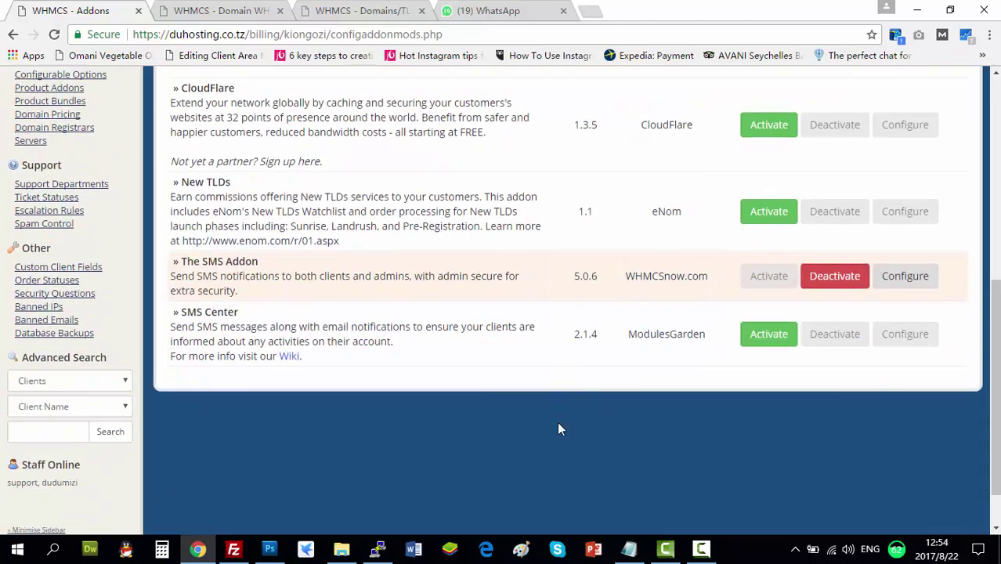
{"action": "scroll", "coordinate": [557, 421], "scroll_direction": "up", "scroll_amount": 4}
{"action": "scroll", "coordinate": [557, 422], "scroll_direction": "up", "scroll_amount": 1}
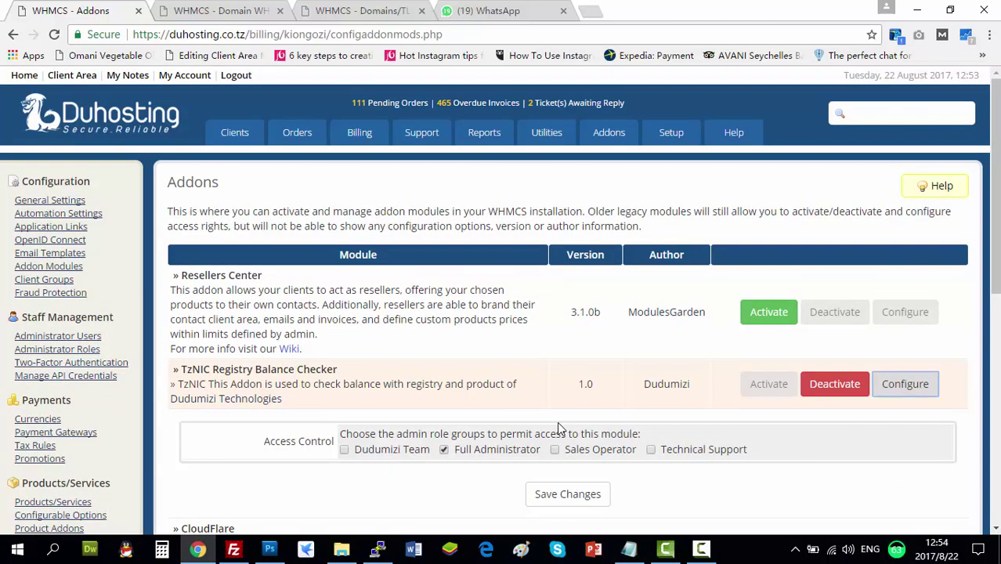